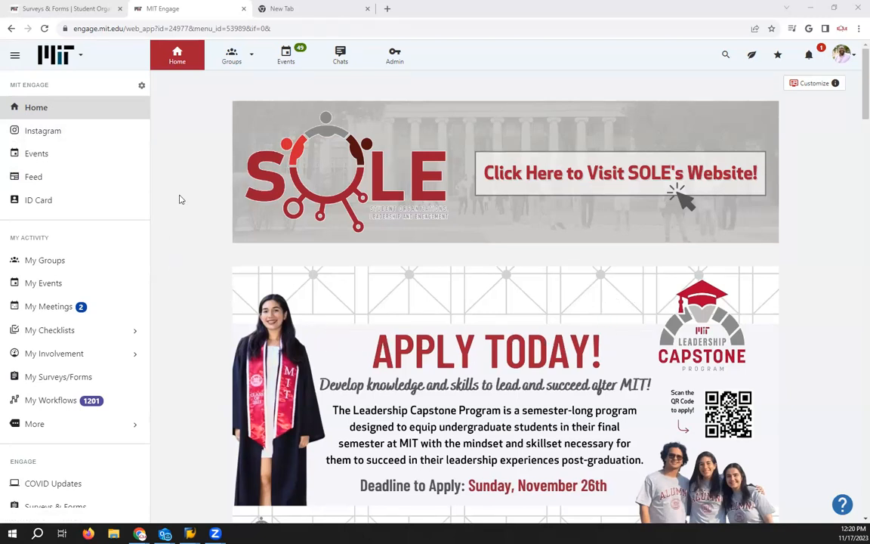
# Search the groups for "test" and open the Test Student Organization group.
pyautogui.click(240, 65)
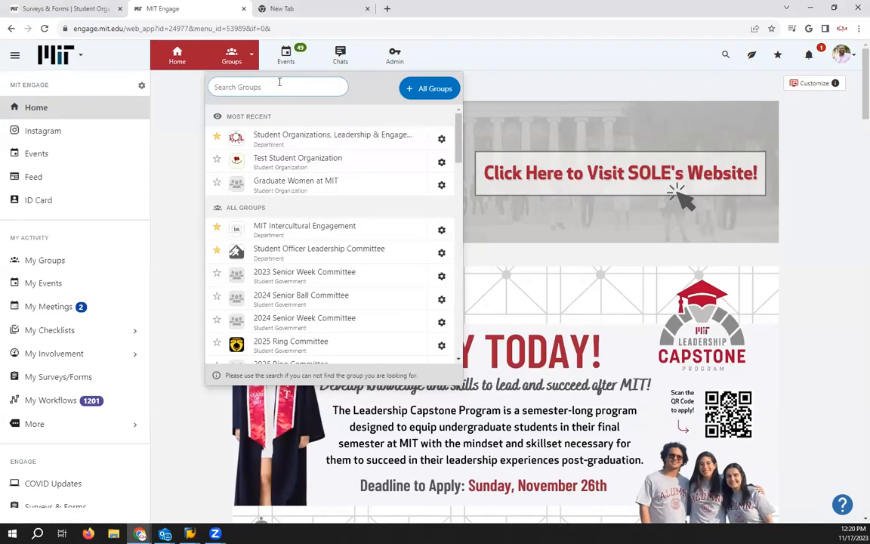
pyautogui.write('test')
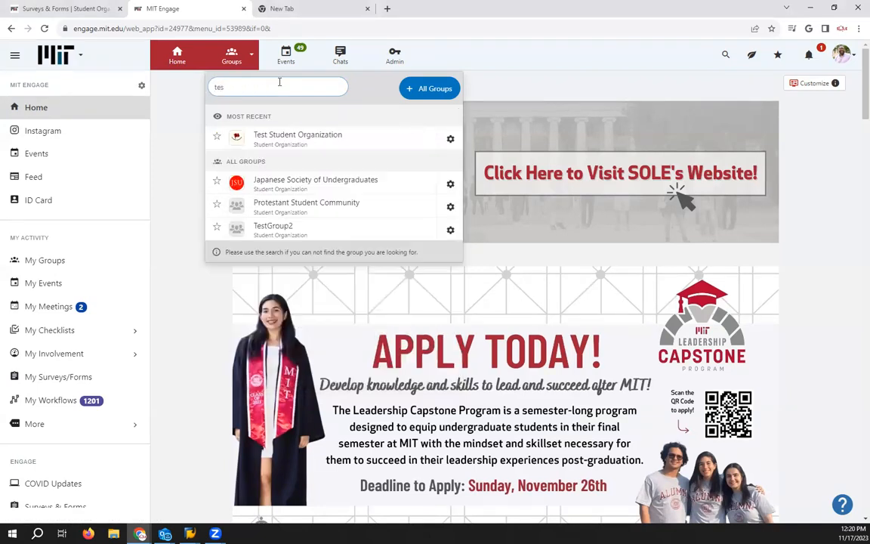
pyautogui.click(310, 137)
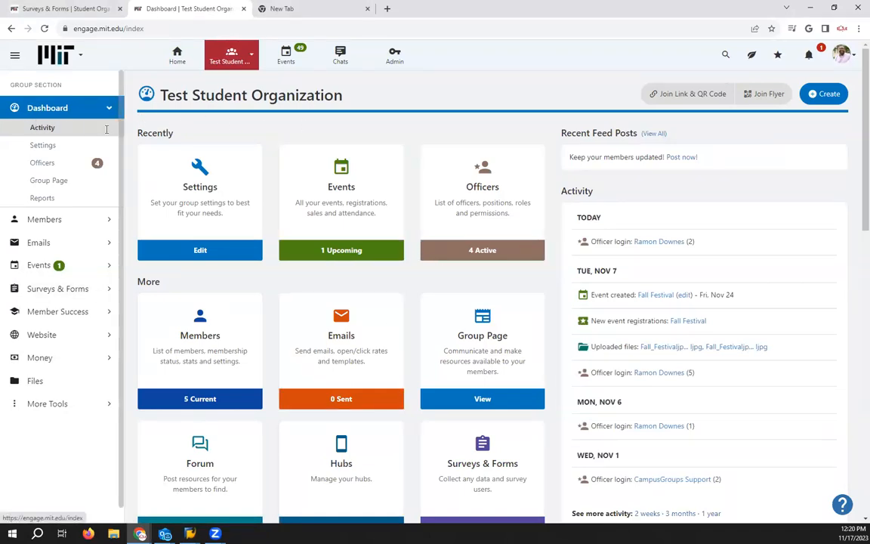
# Start a new event for the group from the Blank Event Template.
pyautogui.click(321, 177)
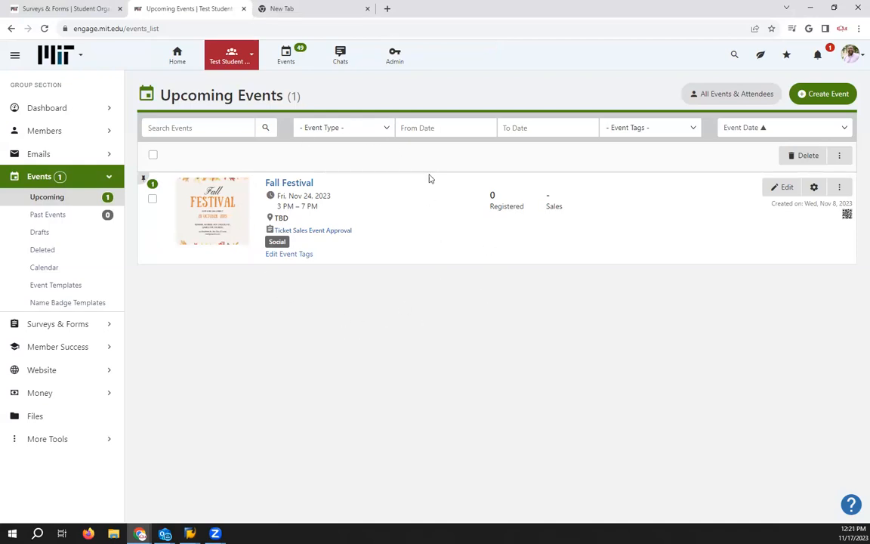
pyautogui.click(813, 95)
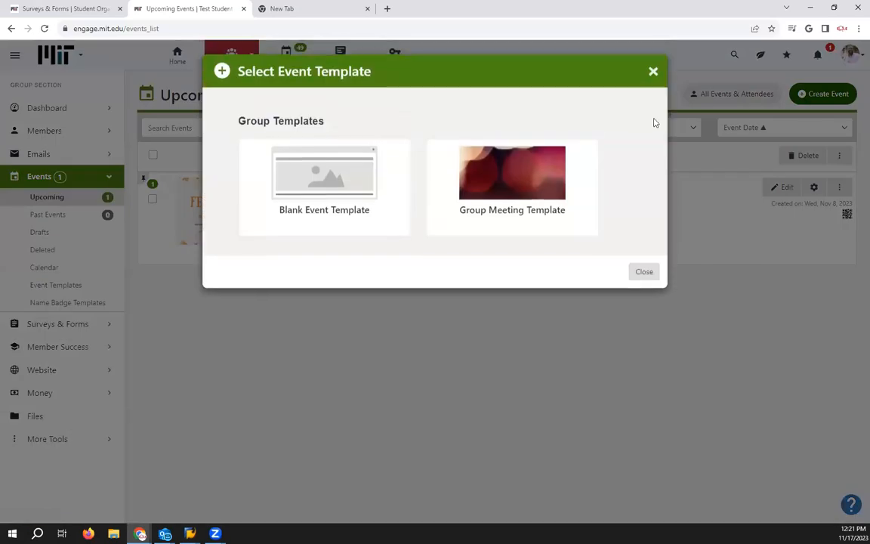
pyautogui.click(322, 177)
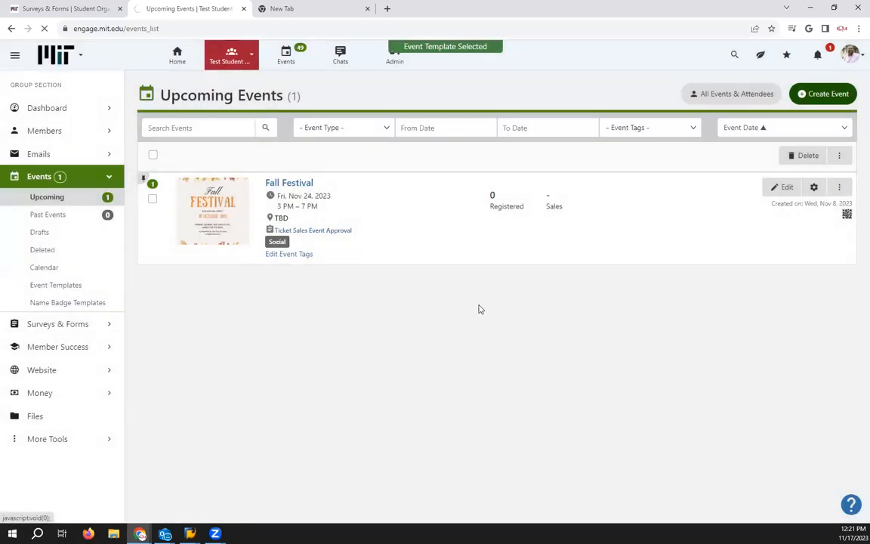
# Fill in the event's basic details with the name "Fall Festival", the description "Fall Fest" and the type Dinner/Gala.
pyautogui.click(382, 136)
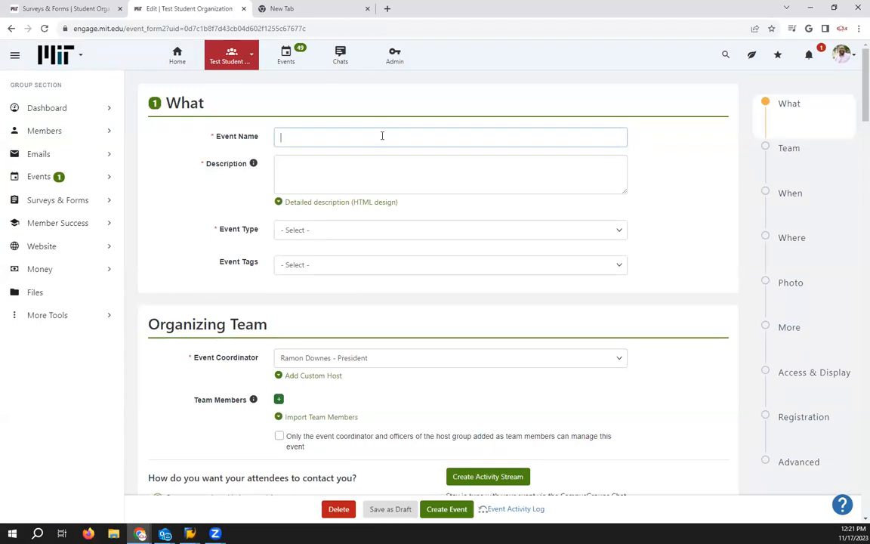
pyautogui.write('Fe')
pyautogui.press('BackSpace')
pyautogui.write('all Festival')
pyautogui.click(355, 168)
pyautogui.write('Fest ')
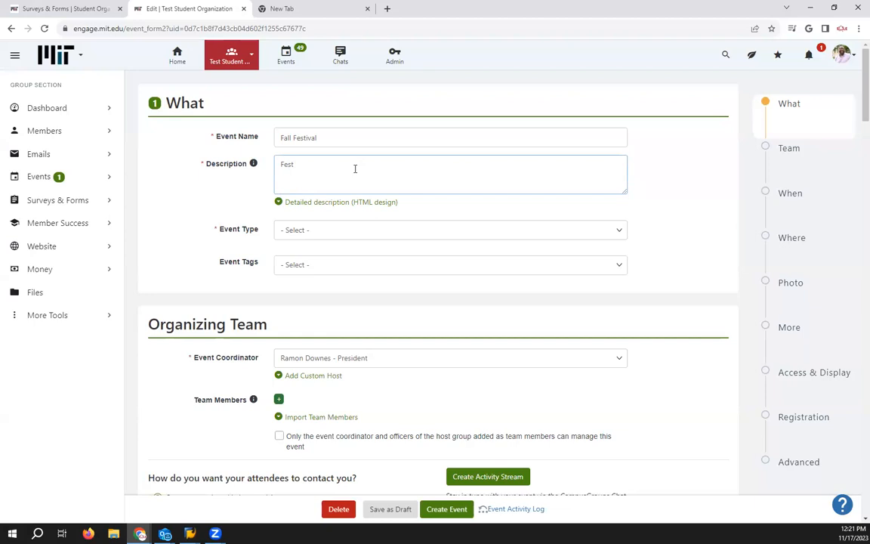
pyautogui.write('Fest')
pyautogui.click(355, 233)
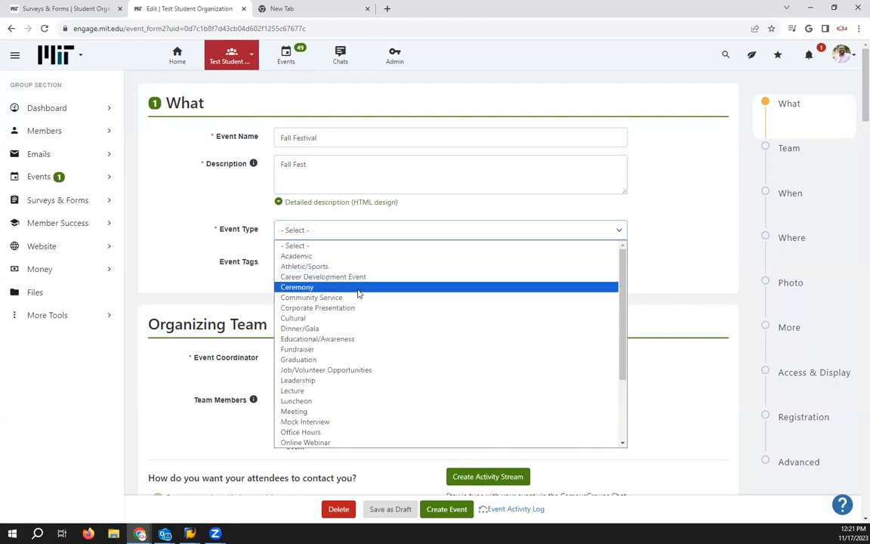
pyautogui.click(361, 330)
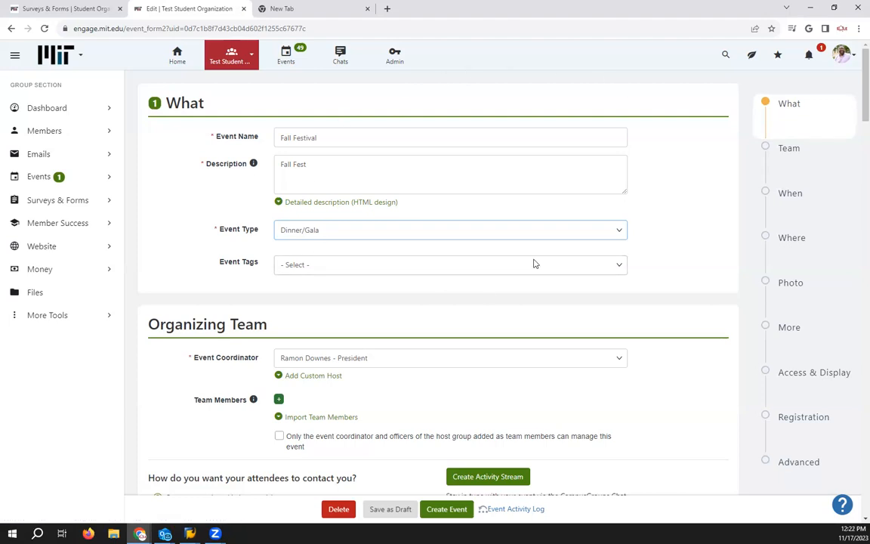
# Schedule the event for 25 Nov 23 with an end time of 08:00 PM.
pyautogui.click(798, 149)
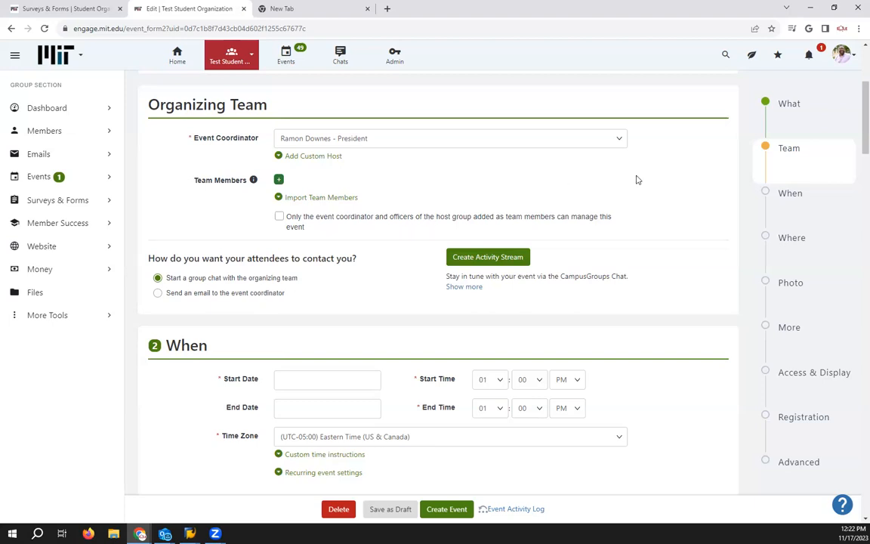
pyautogui.click(774, 207)
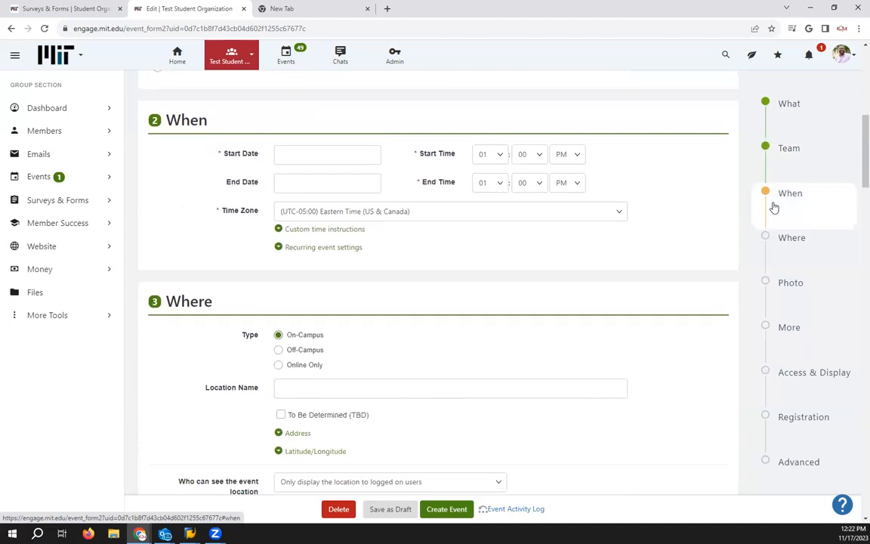
pyautogui.click(336, 140)
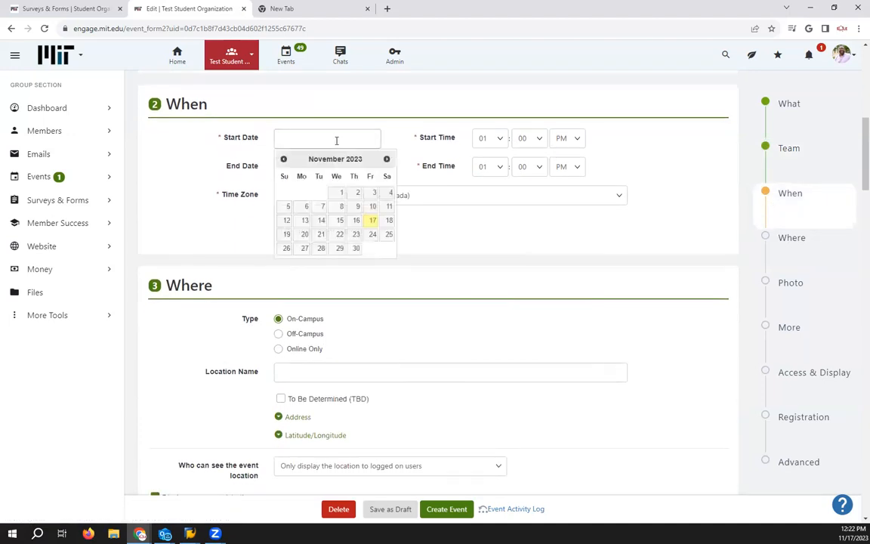
pyautogui.click(387, 221)
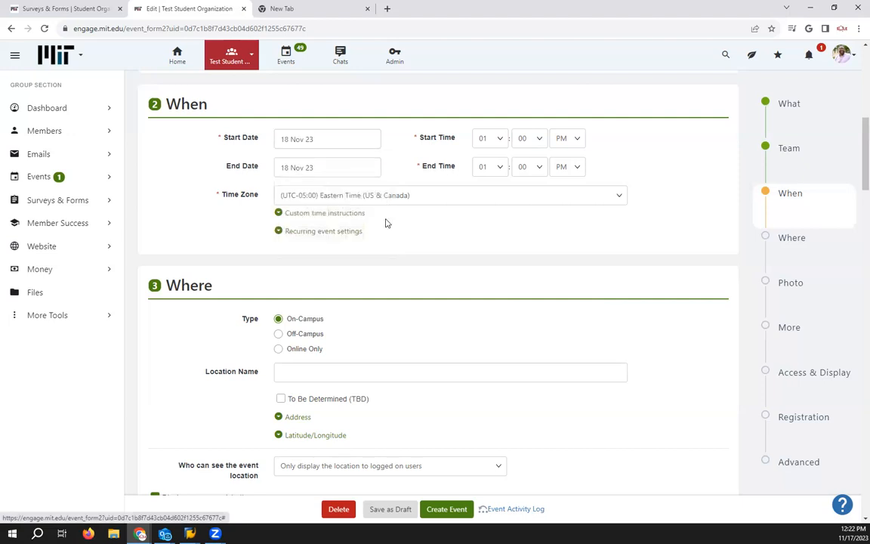
pyautogui.click(350, 140)
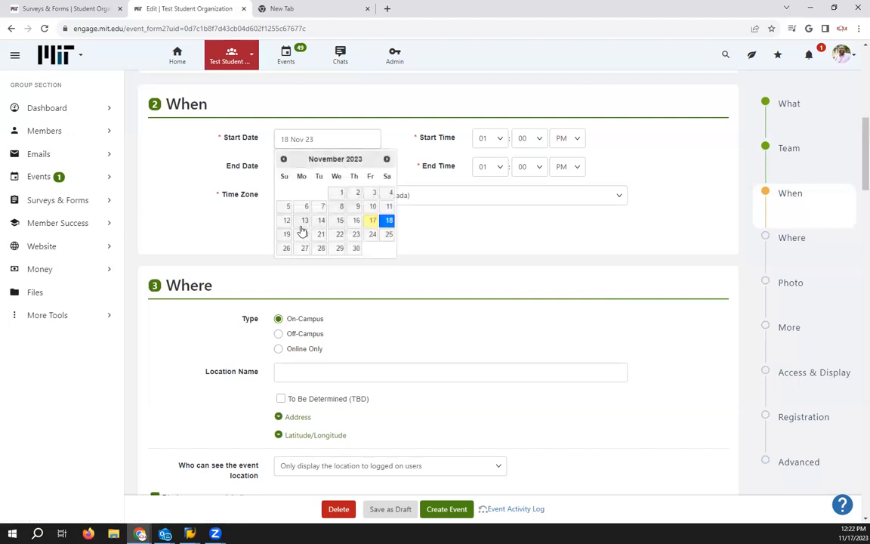
pyautogui.click(389, 236)
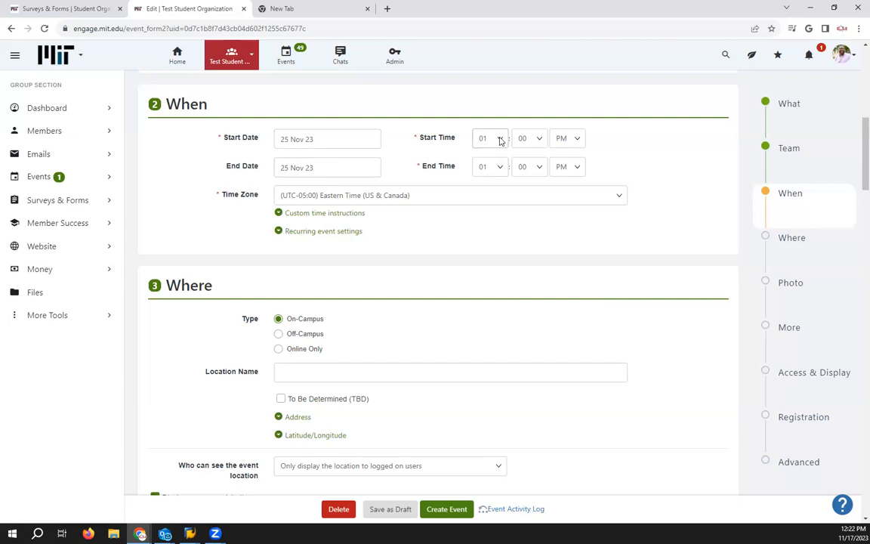
pyautogui.click(500, 167)
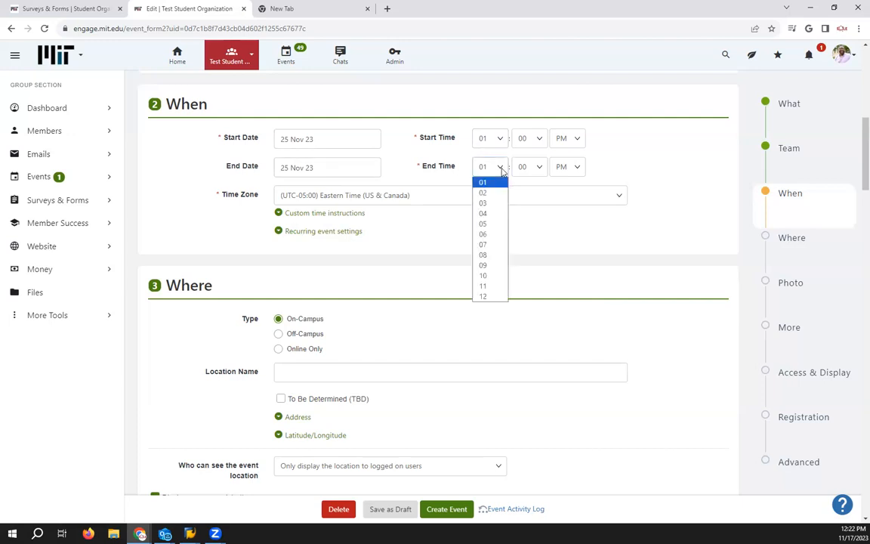
pyautogui.click(484, 256)
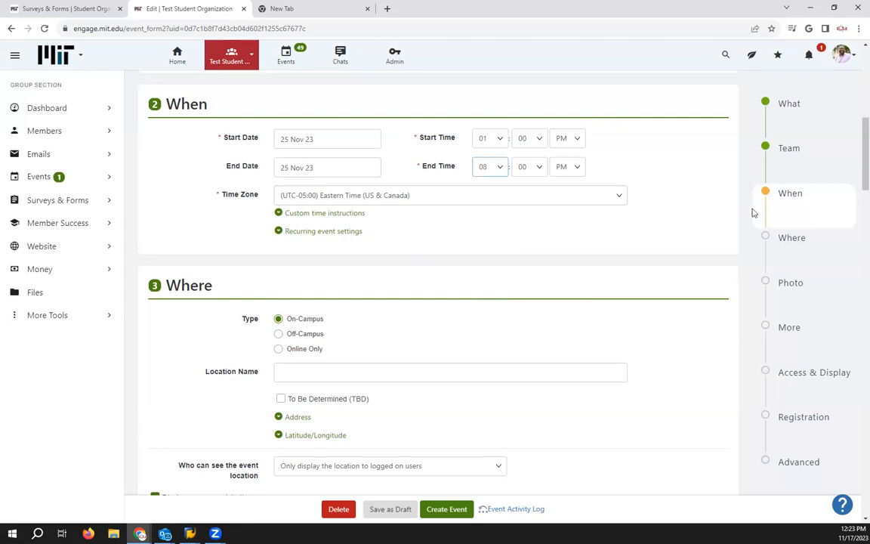
# Set the event's location type to On-Campus with W20-500 as the location name.
pyautogui.click(790, 247)
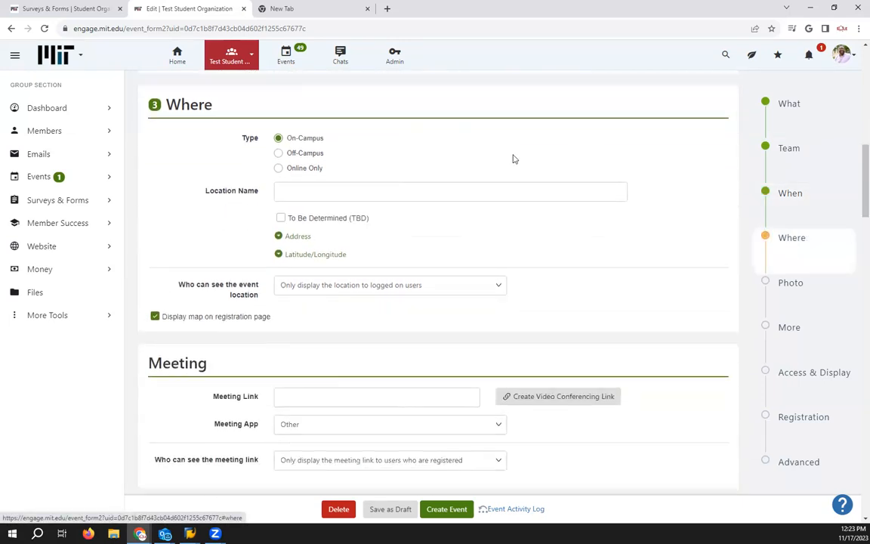
pyautogui.click(278, 168)
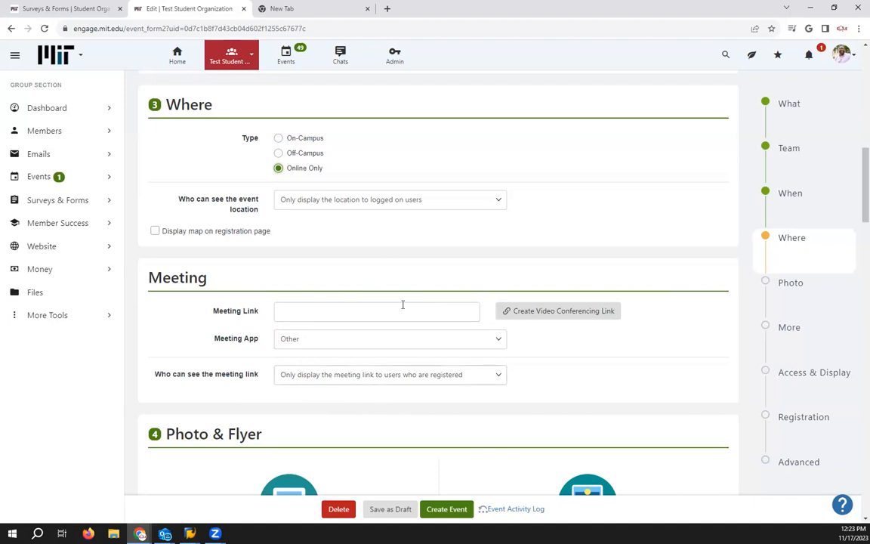
pyautogui.click(403, 202)
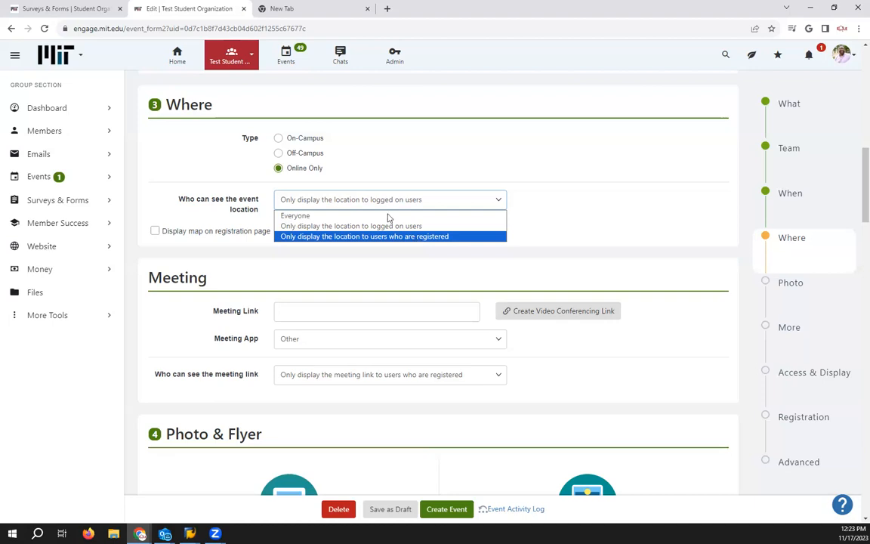
pyautogui.click(279, 138)
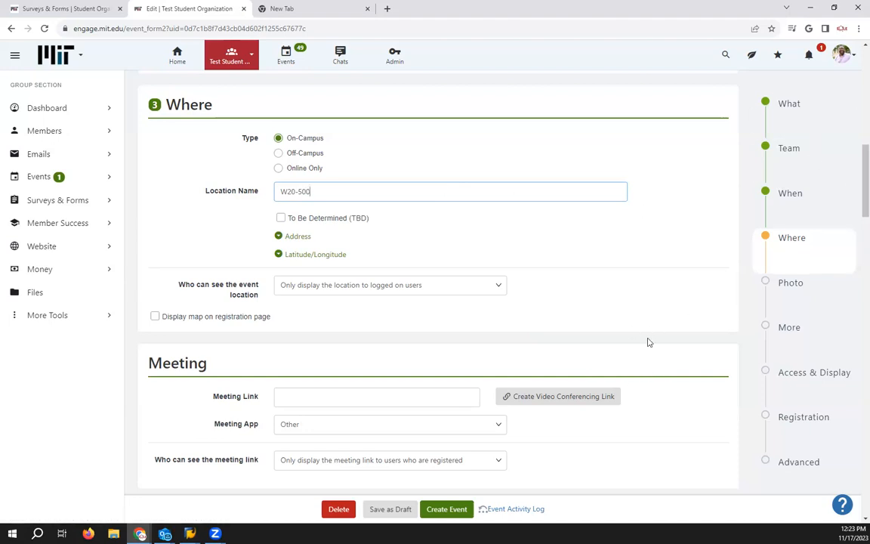
# Open the photo gallery for the event photo and look through its free photos and free icons.
pyautogui.scroll(-1, 855, 180)
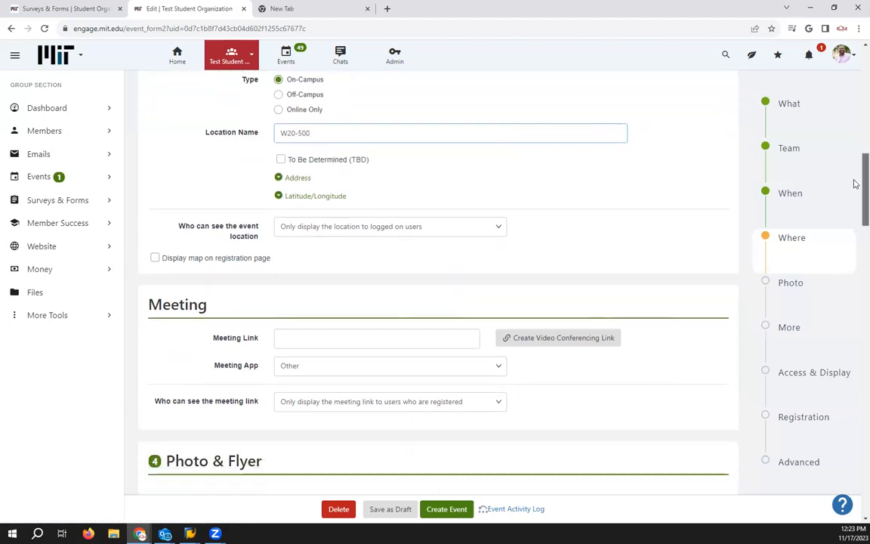
pyautogui.scroll(-1, 854, 181)
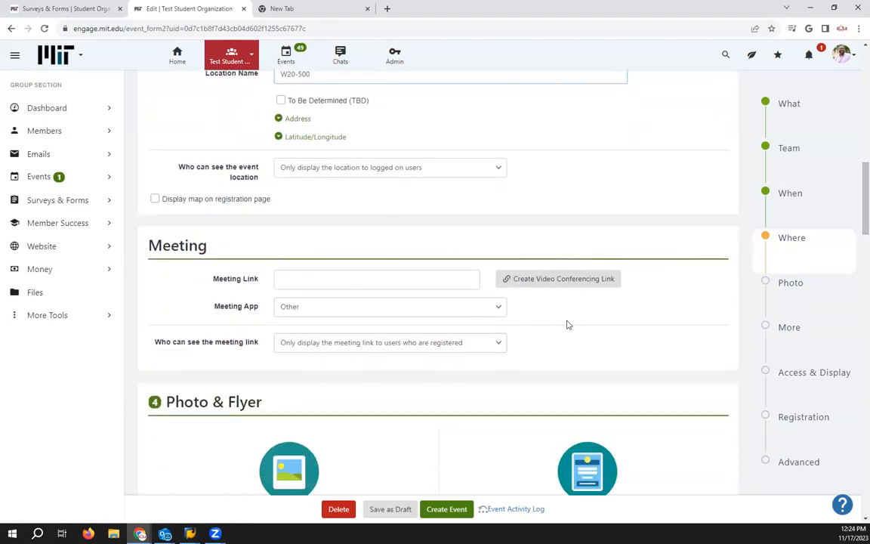
pyautogui.scroll(-3, 855, 206)
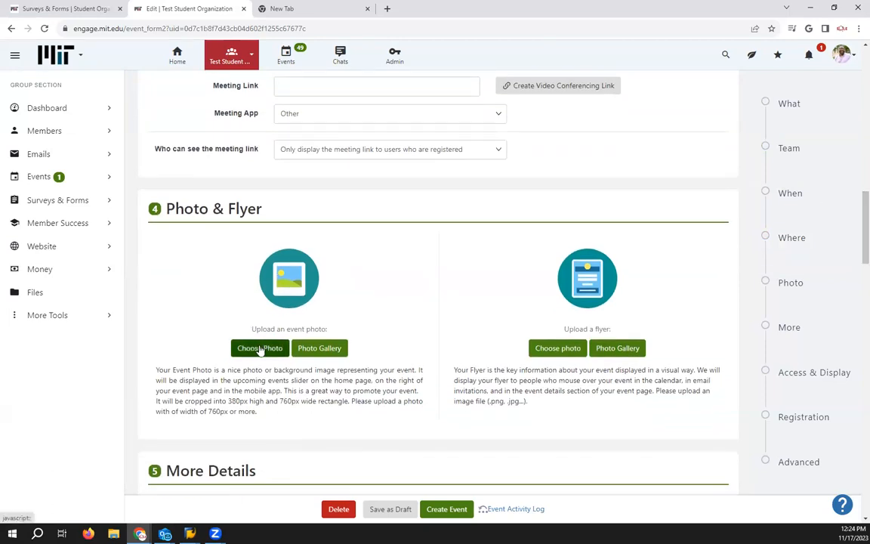
pyautogui.click(318, 349)
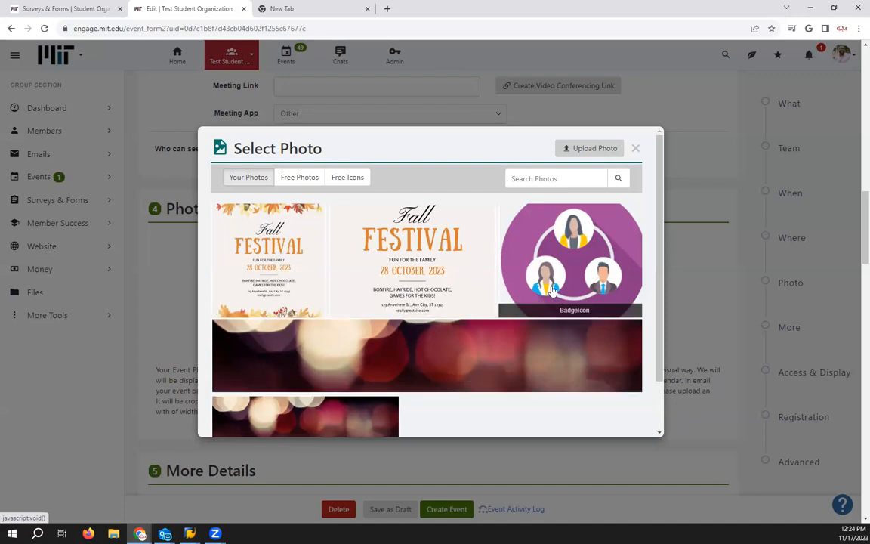
pyautogui.click(310, 176)
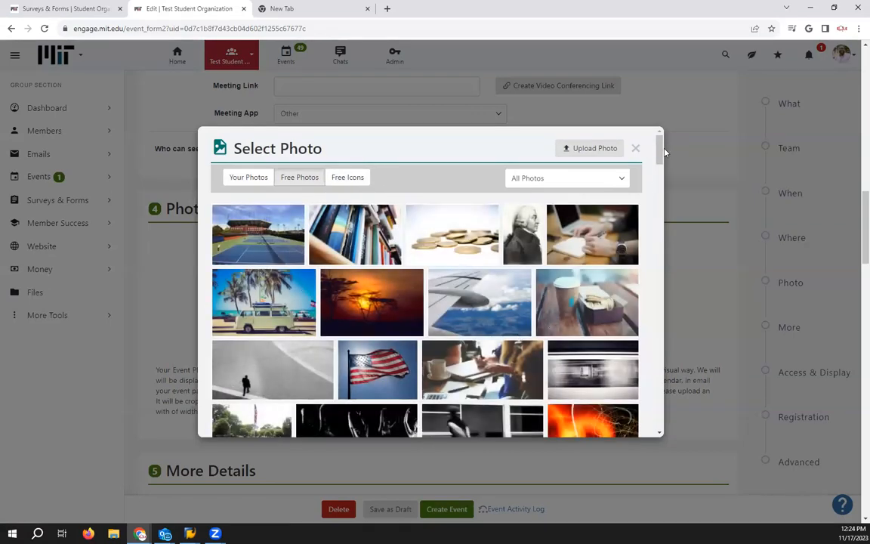
pyautogui.moveTo(658, 153); pyautogui.dragTo(656, 116)
pyautogui.click(348, 178)
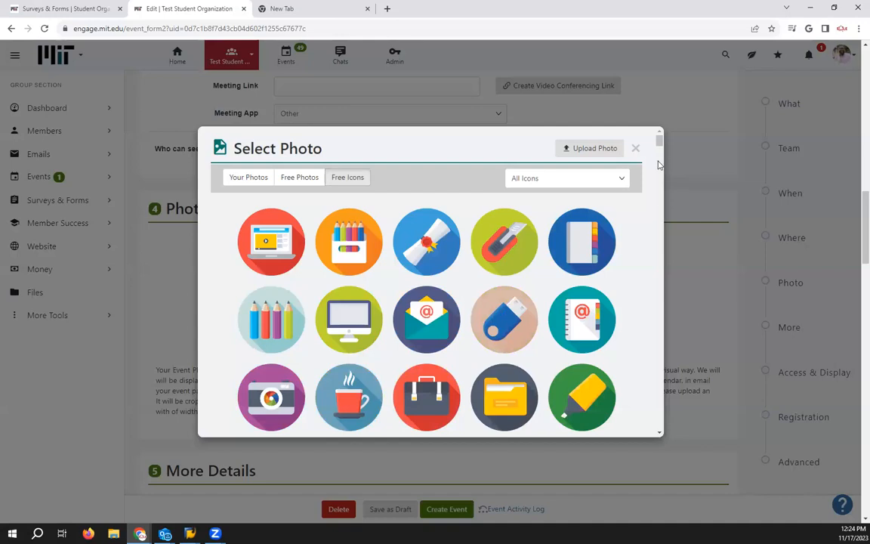
# Choose the leaf-bordered Fall Festival poster from the group's own photos and use it as-is for the event photo.
pyautogui.click(249, 178)
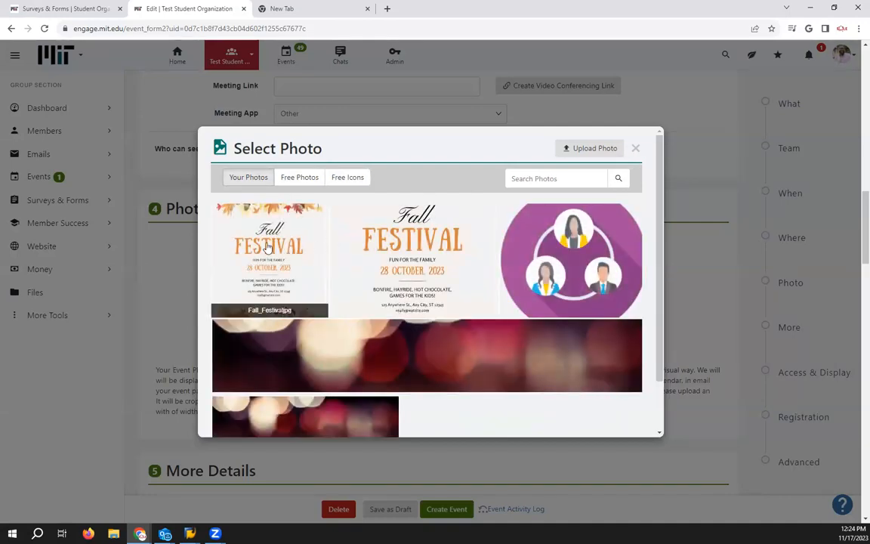
pyautogui.click(240, 220)
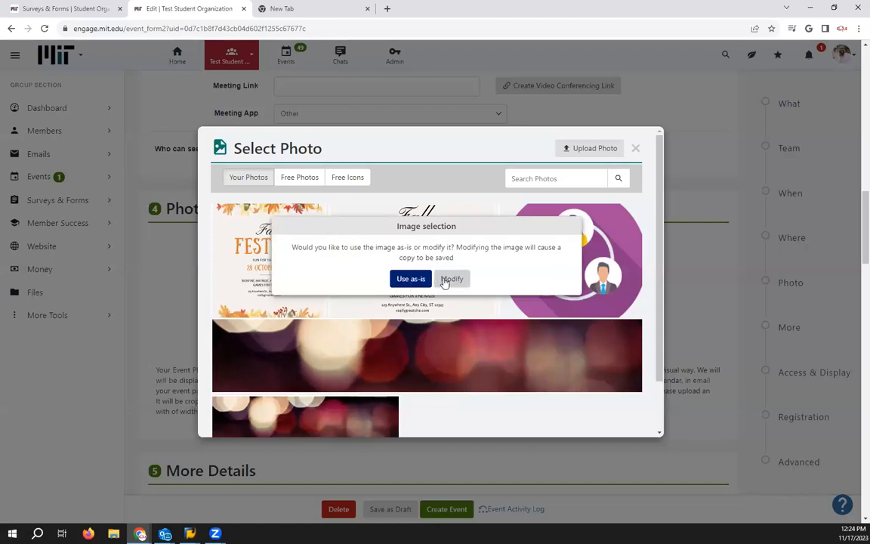
pyautogui.click(445, 280)
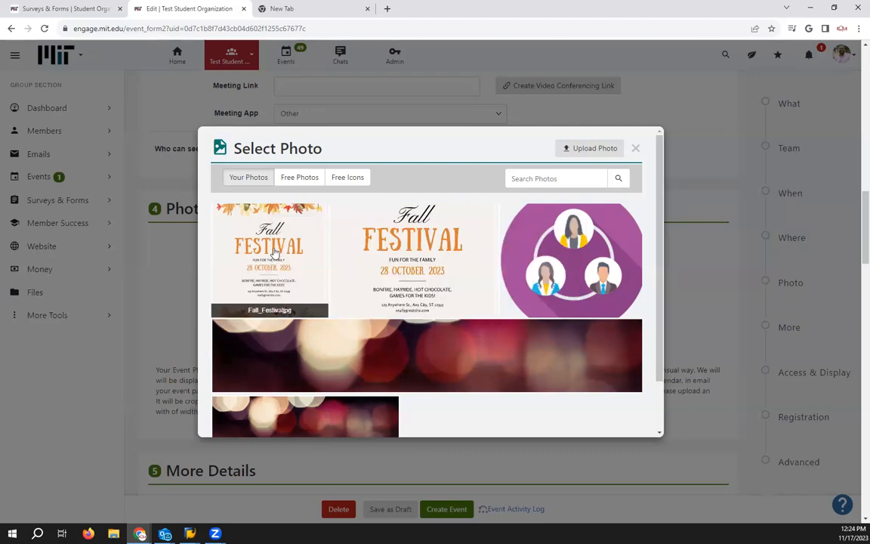
pyautogui.click(274, 252)
pyautogui.click(410, 280)
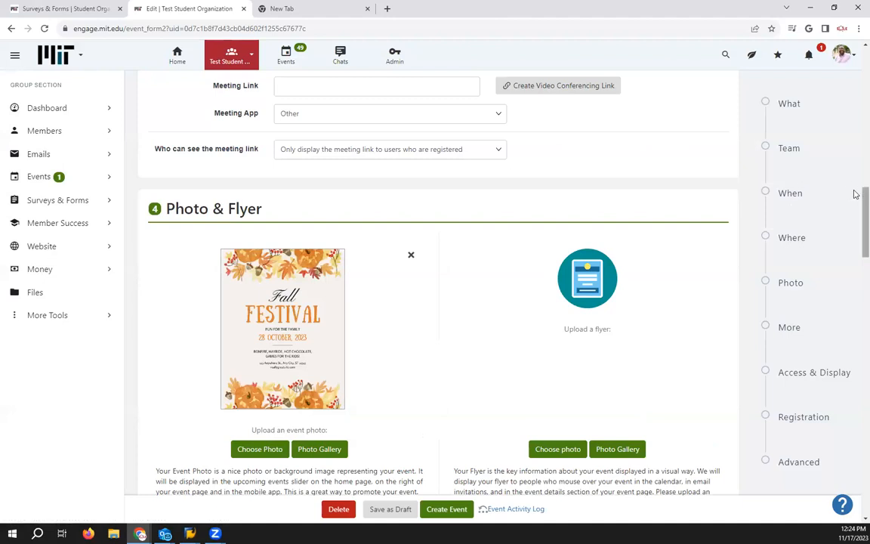
# Expand the Food provided section under More Details, review its options and collapse it again.
pyautogui.scroll(-1, 530, 181)
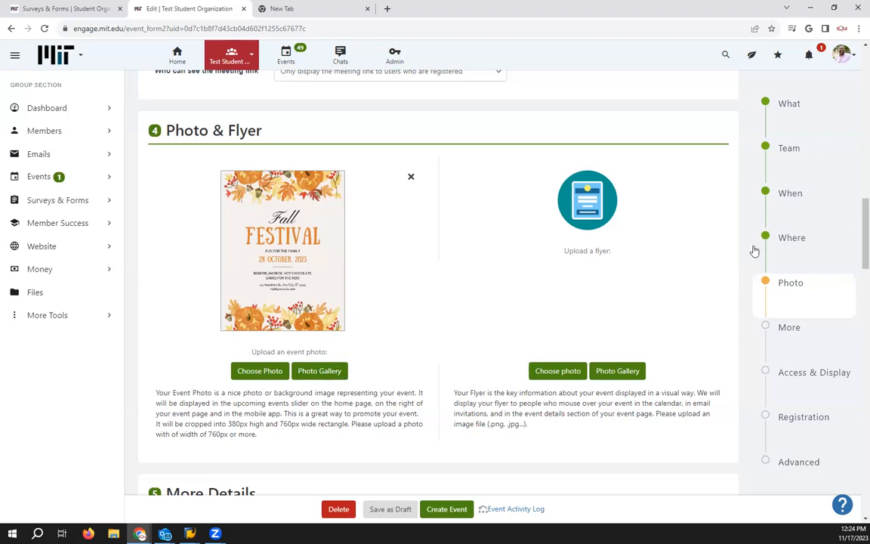
pyautogui.moveTo(855, 215); pyautogui.dragTo(855, 257)
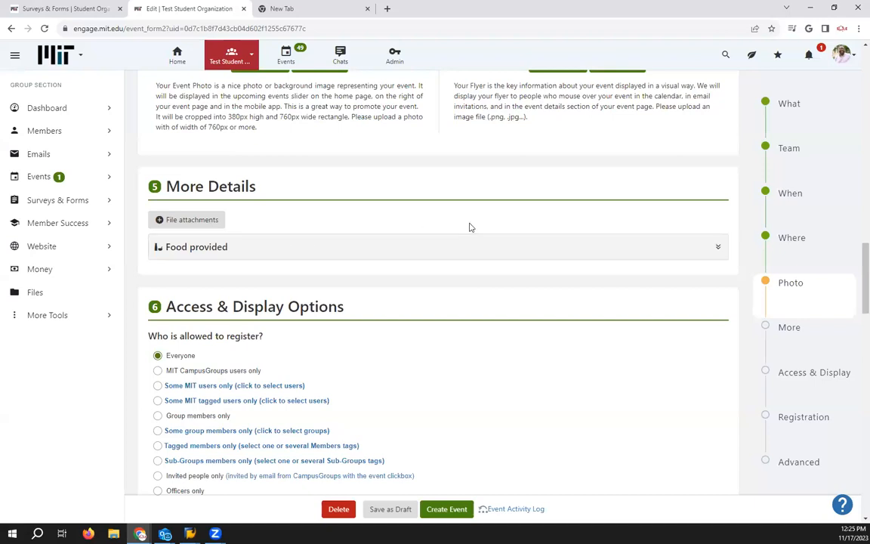
pyautogui.click(719, 248)
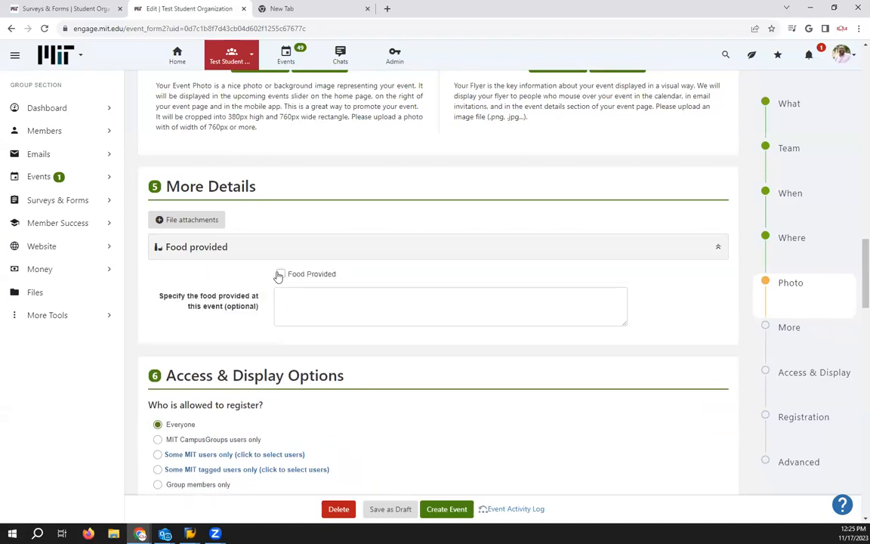
pyautogui.click(719, 246)
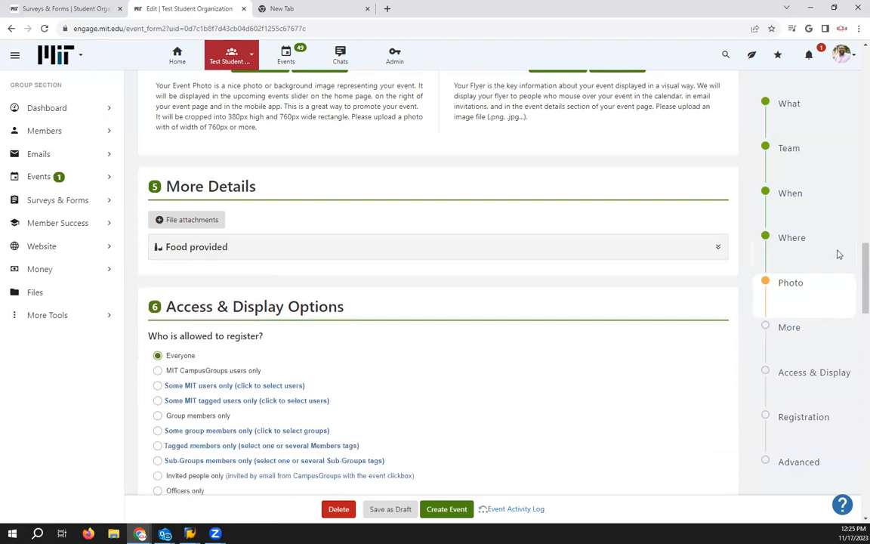
# Review the account types and graduation years for Some MIT users only, trying that access choice, MIT CampusGroups users only and Everyone.
pyautogui.scroll(-3, 854, 259)
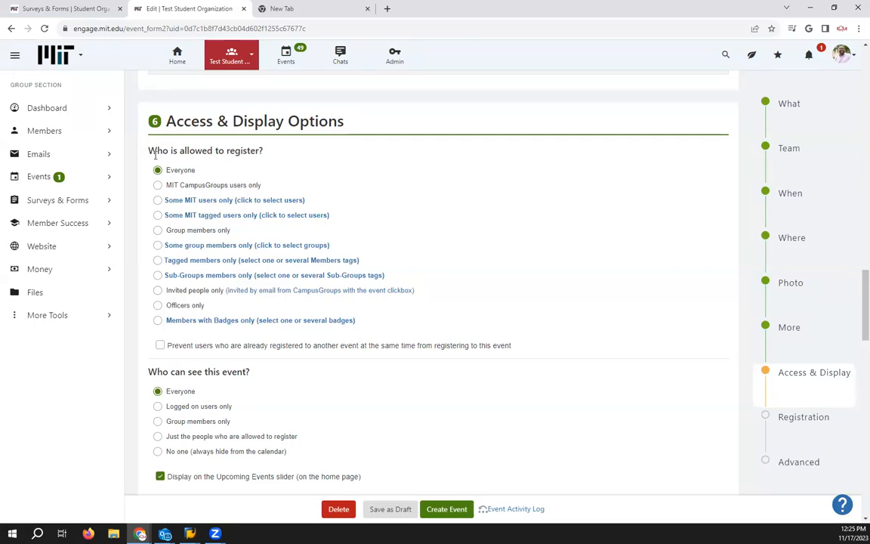
pyautogui.click(210, 207)
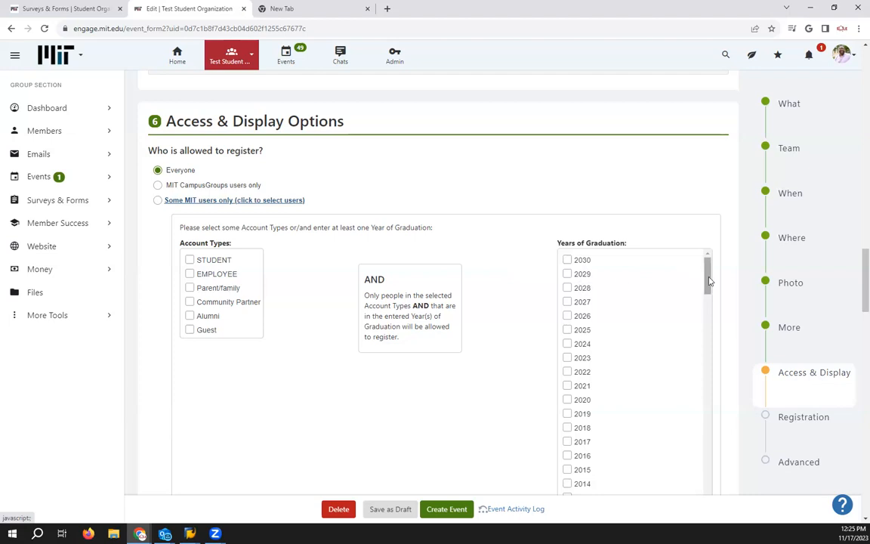
pyautogui.moveTo(709, 280)
pyautogui.mouseDown()
pyautogui.moveTo(709, 289)
pyautogui.moveTo(708, 276)
pyautogui.mouseUp()
pyautogui.click(157, 200)
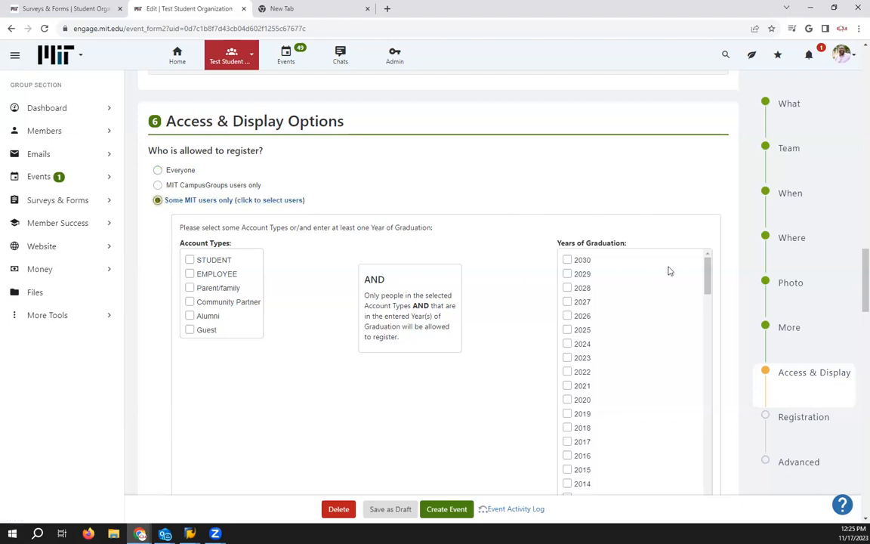
pyautogui.click(157, 185)
pyautogui.click(157, 170)
# Try the Some MIT tagged users only registration access, view its user tags, and collapse the opened user criteria.
pyautogui.moveTo(855, 258); pyautogui.dragTo(857, 286)
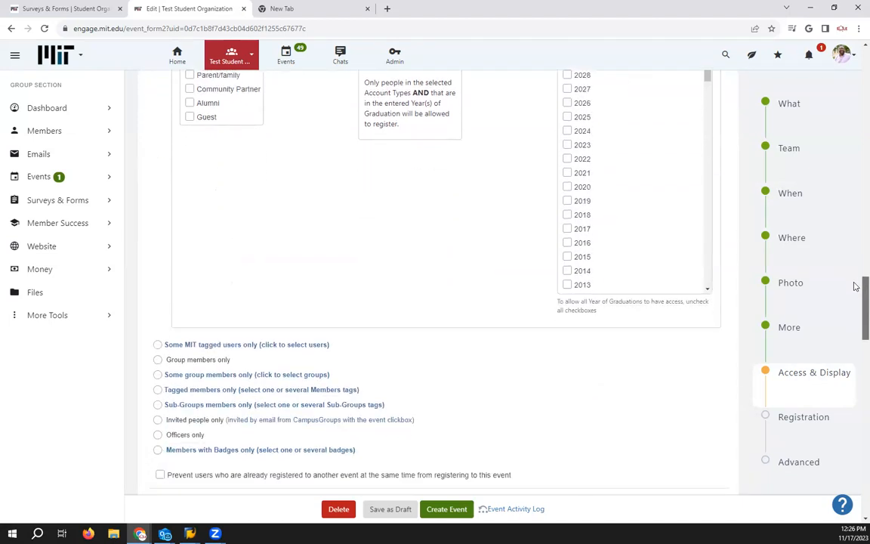
pyautogui.click(158, 346)
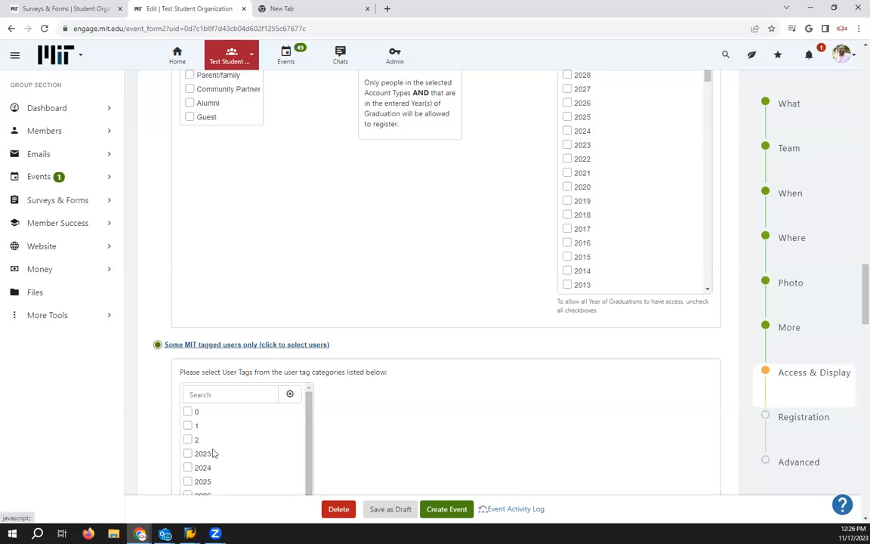
pyautogui.click(185, 348)
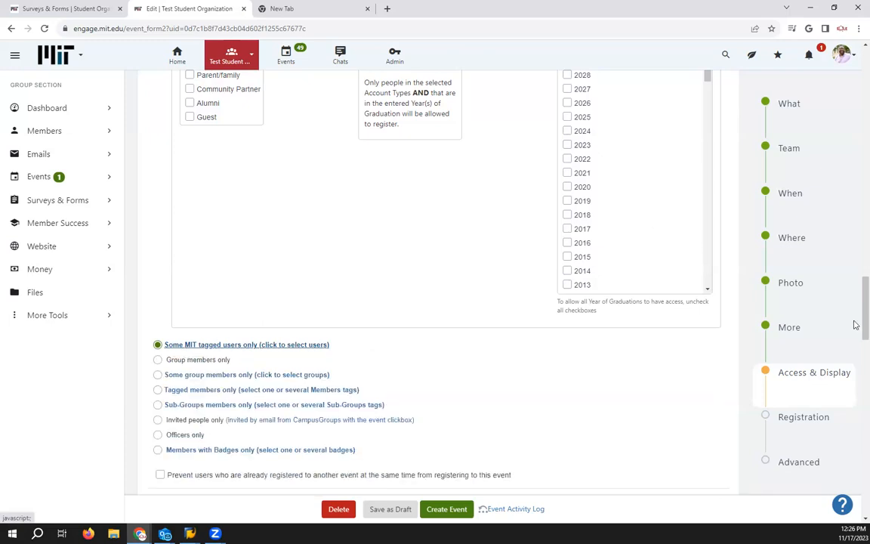
pyautogui.scroll(3, 854, 311)
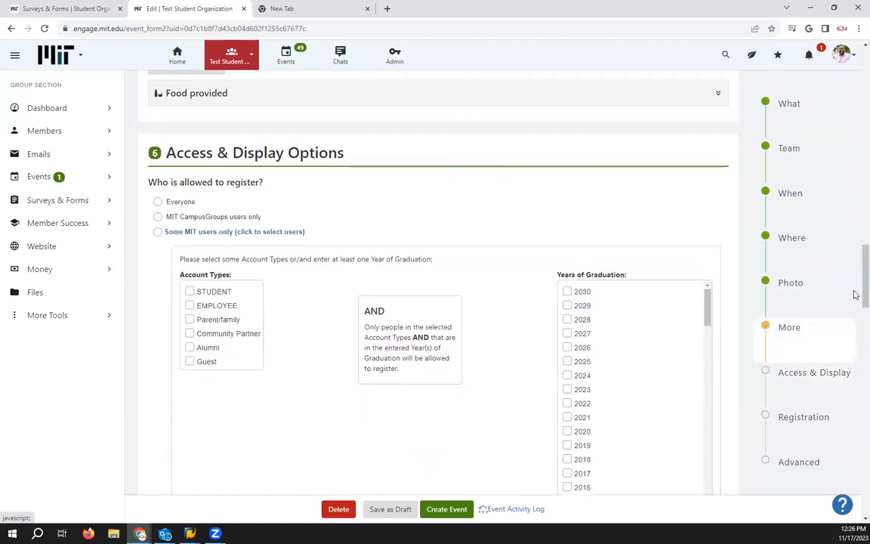
pyautogui.click(276, 231)
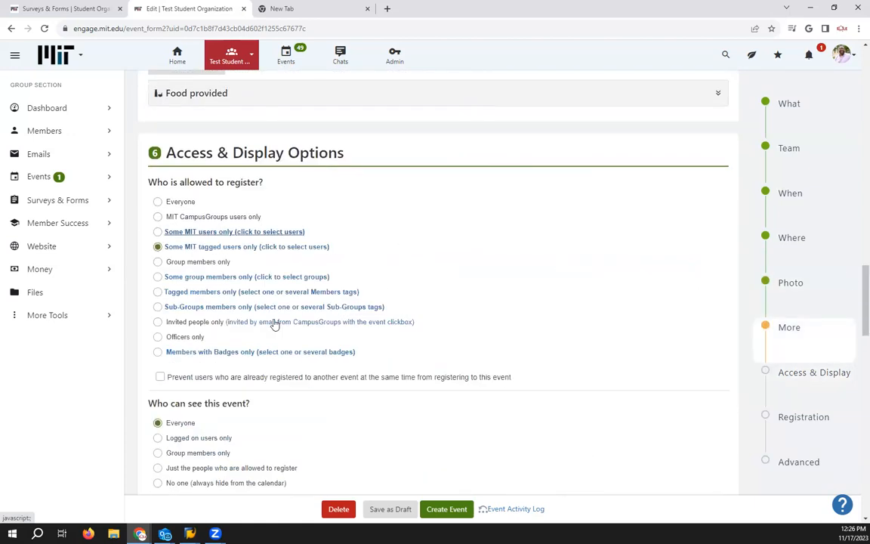
# Allow only group members to register and check the selection lists for some group members, tagged members and sub-groups.
pyautogui.click(180, 262)
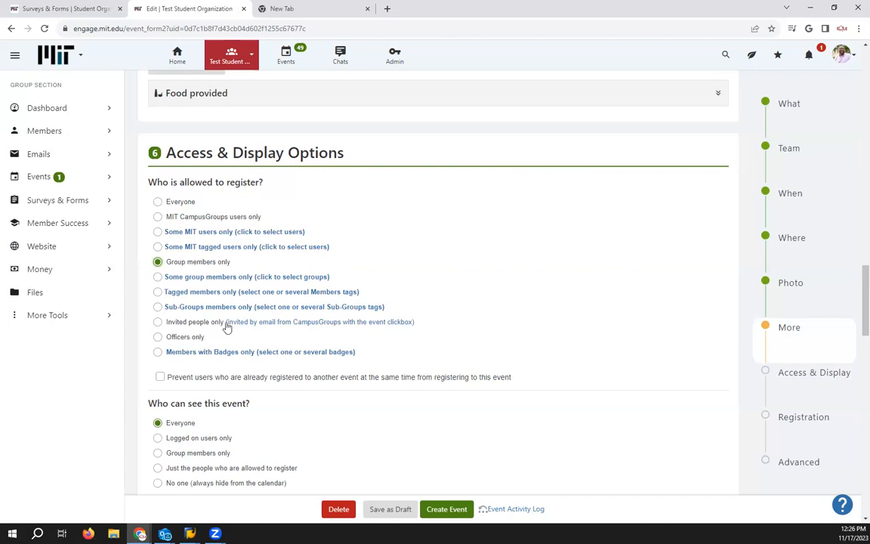
pyautogui.click(206, 277)
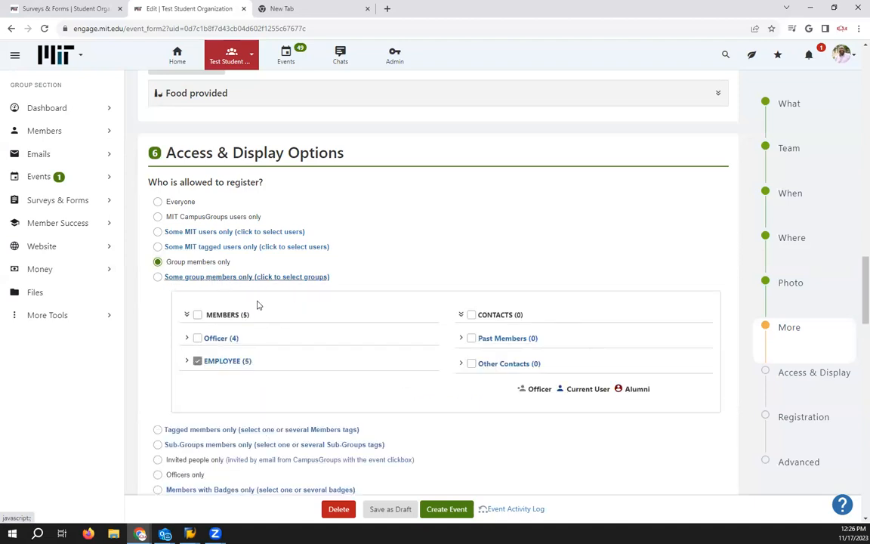
pyautogui.click(219, 278)
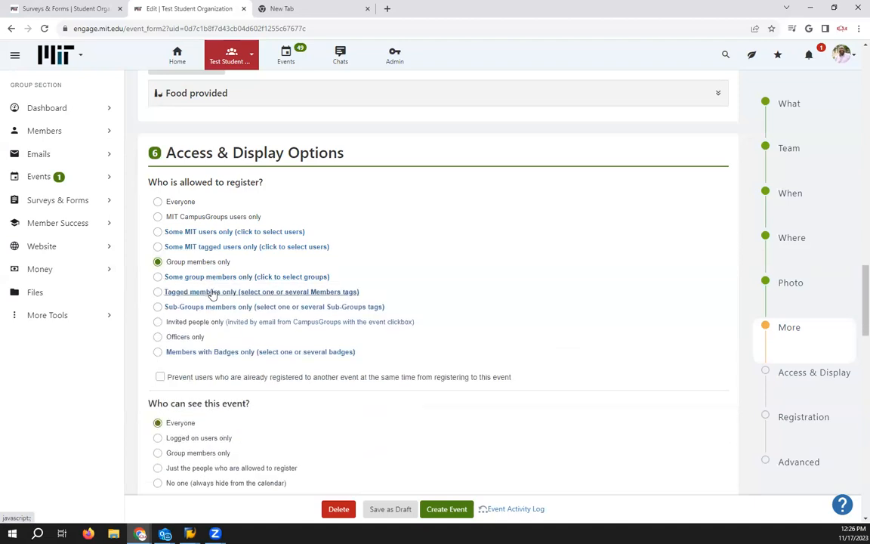
pyautogui.click(213, 293)
pyautogui.click(212, 293)
pyautogui.click(214, 307)
pyautogui.click(215, 308)
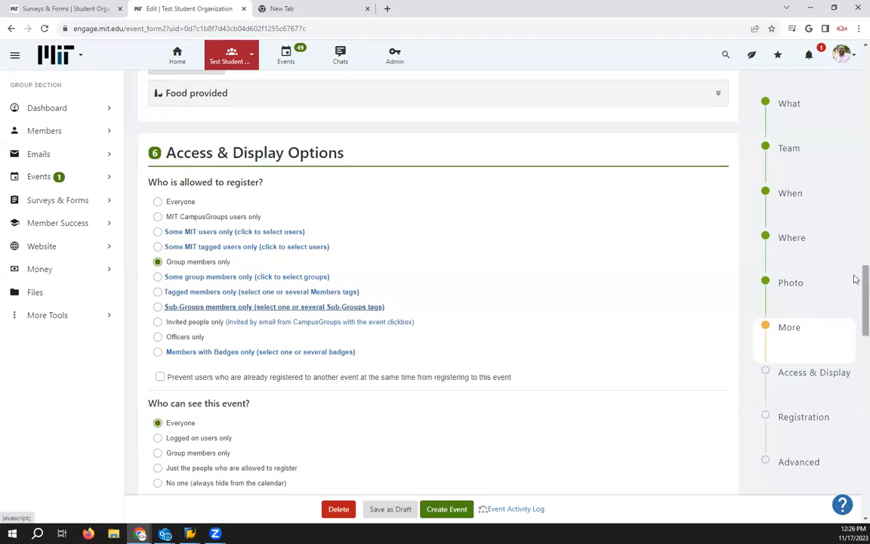
# Examine the event visibility options and the Upcoming Events slider on the MIT Engage home page, and return to the event form.
pyautogui.scroll(-5, 854, 279)
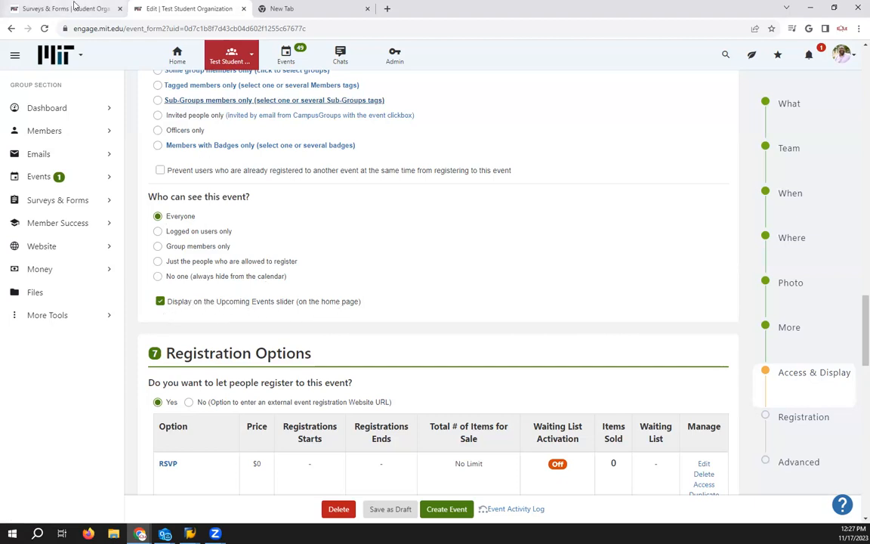
pyautogui.click(74, 6)
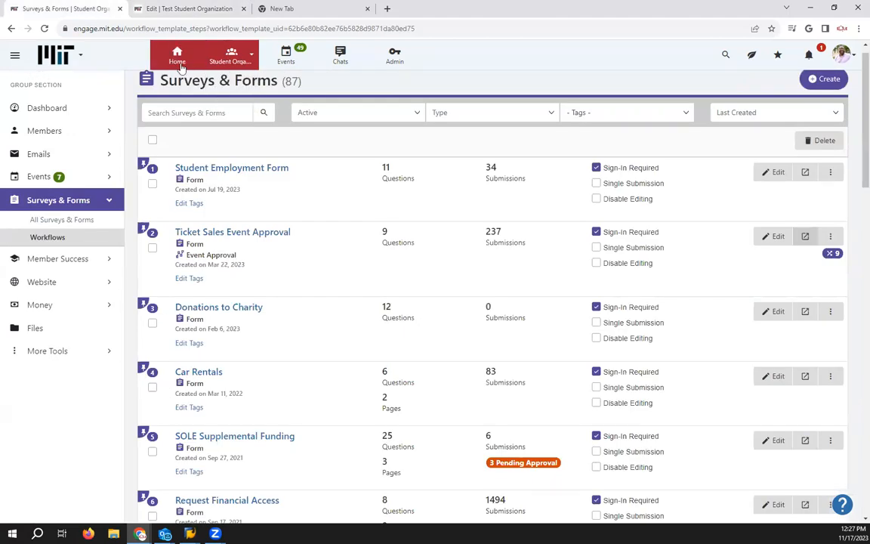
pyautogui.click(181, 67)
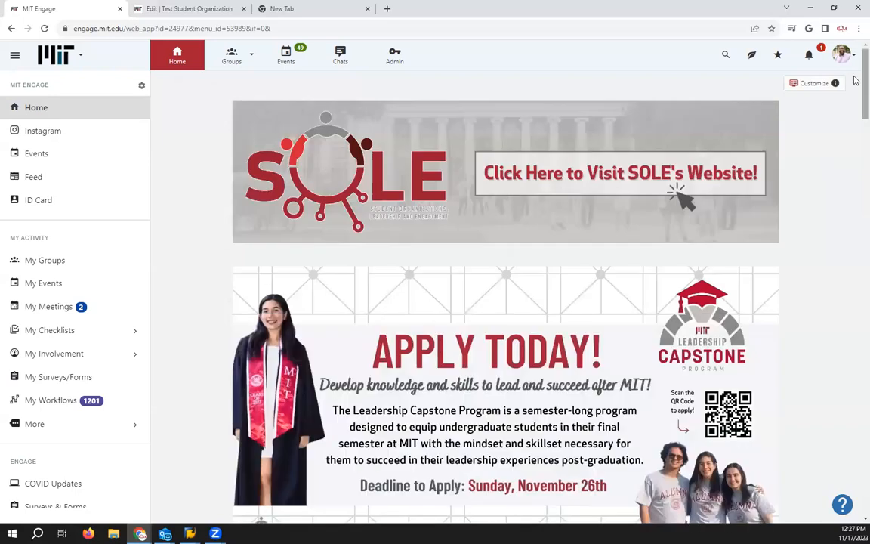
pyautogui.moveTo(855, 81); pyautogui.dragTo(855, 468)
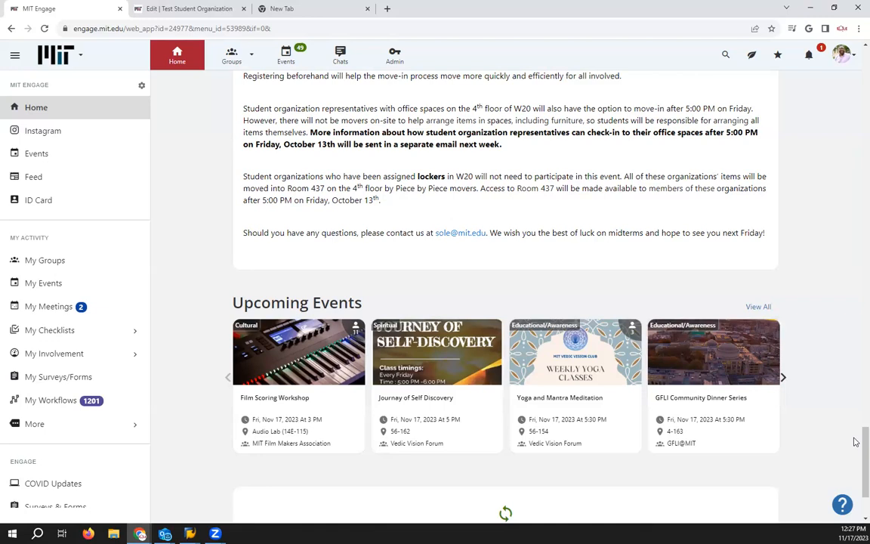
pyautogui.scroll(-1, 855, 445)
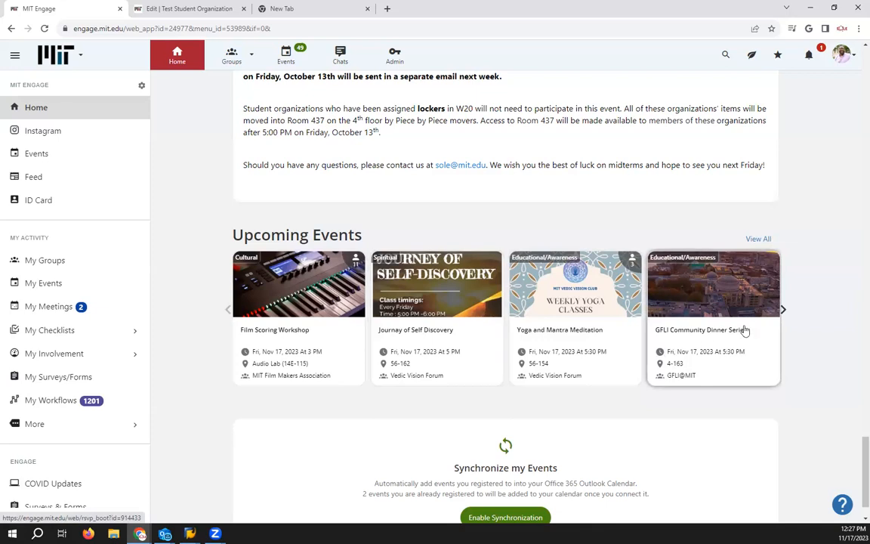
pyautogui.click(783, 311)
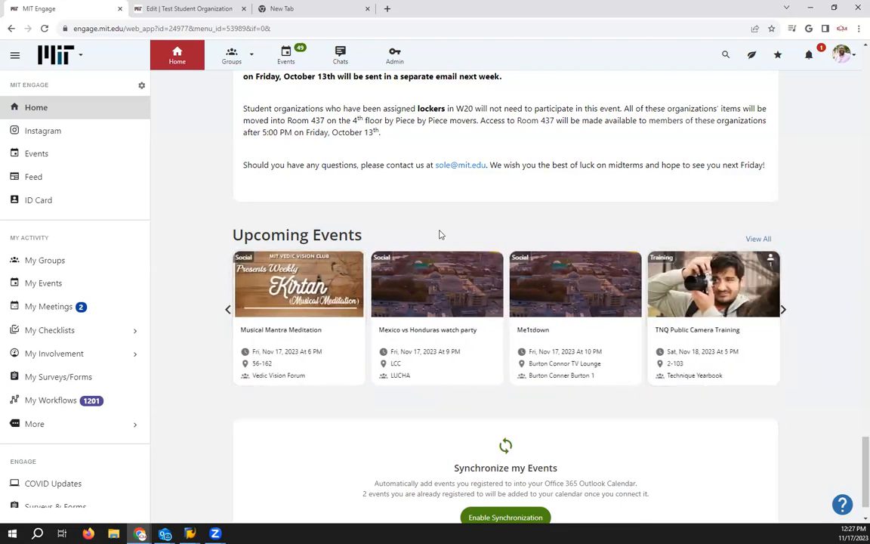
pyautogui.click(189, 8)
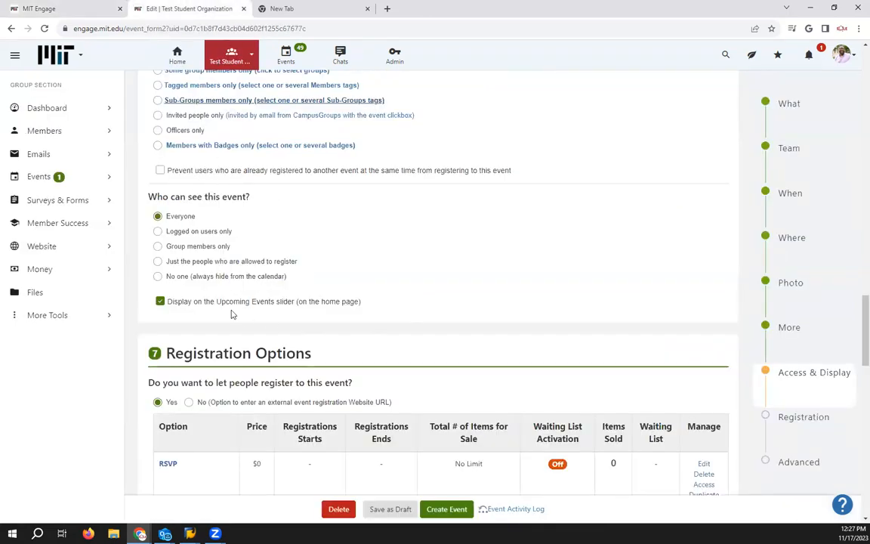
# Turn the event's display on the Upcoming Events slider off and back on.
pyautogui.click(159, 301)
pyautogui.click(160, 301)
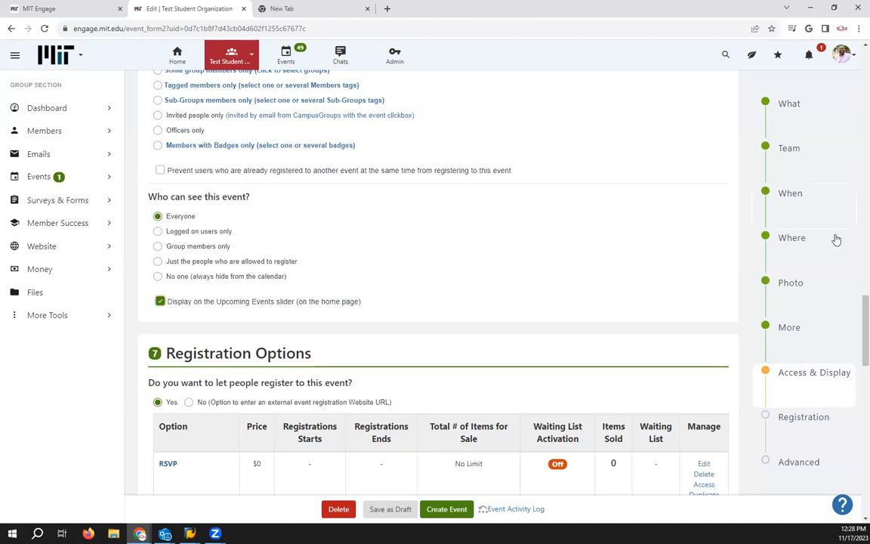
# Open the RSVP registration option for editing and rename it Fall Festival MIT Students.
pyautogui.moveTo(855, 306); pyautogui.dragTo(855, 339)
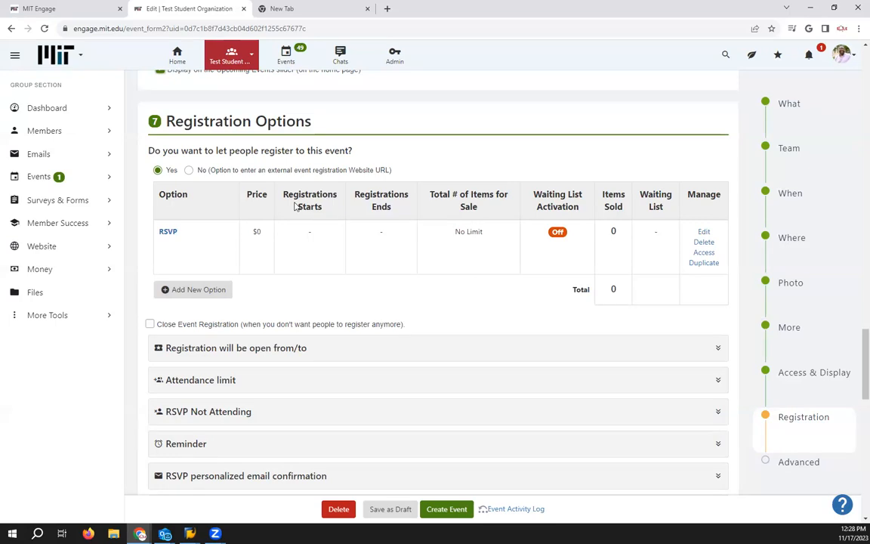
pyautogui.click(167, 232)
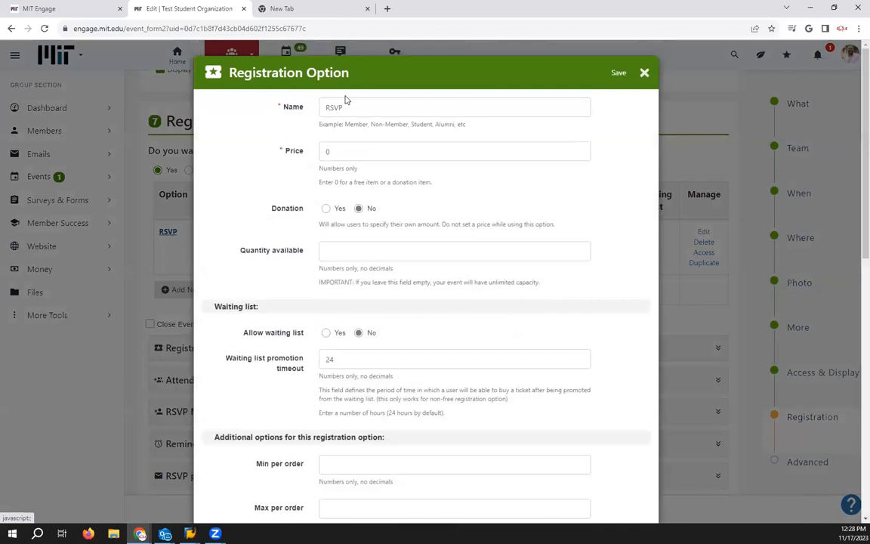
pyautogui.moveTo(356, 107); pyautogui.dragTo(310, 111)
pyautogui.write('Fall')
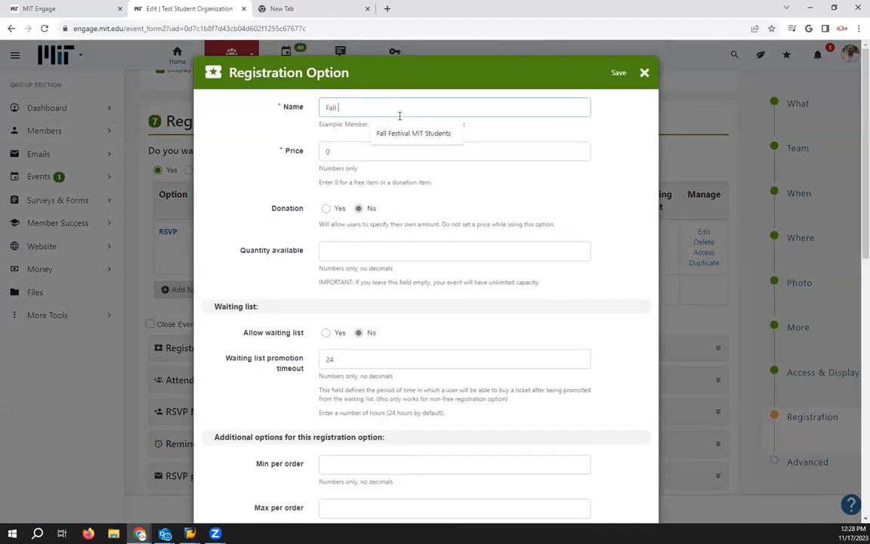
pyautogui.click(405, 133)
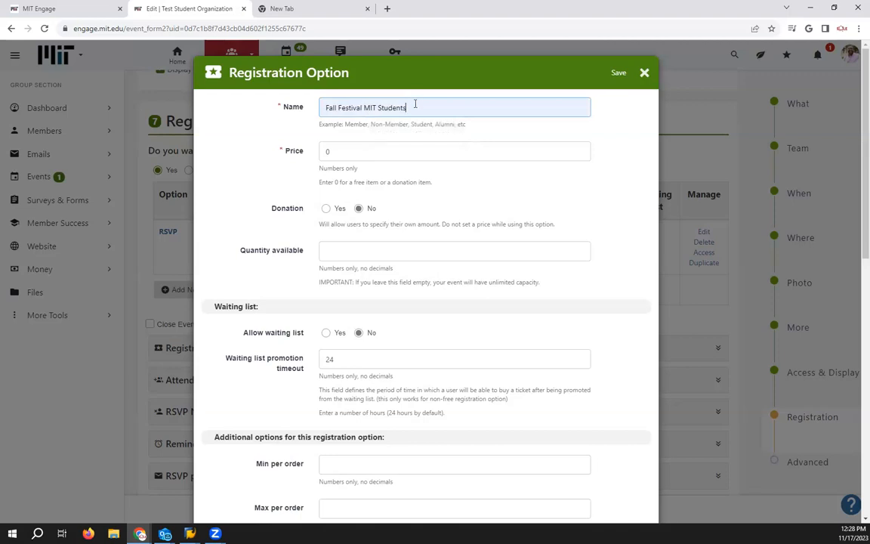
pyautogui.moveTo(411, 103)
pyautogui.mouseDown()
pyautogui.moveTo(384, 105)
pyautogui.moveTo(410, 105)
pyautogui.mouseUp()
# Set the registration option's price to 2.
pyautogui.click(399, 148)
pyautogui.press('BackSpace')
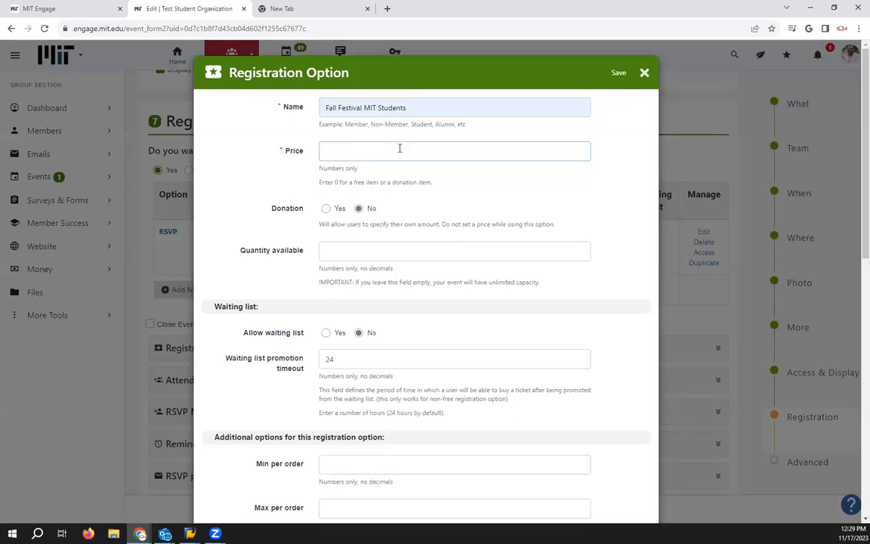
pyautogui.write('10')
pyautogui.press('BackSpace')
pyautogui.press('BackSpace')
pyautogui.write('2')
pyautogui.click(476, 178)
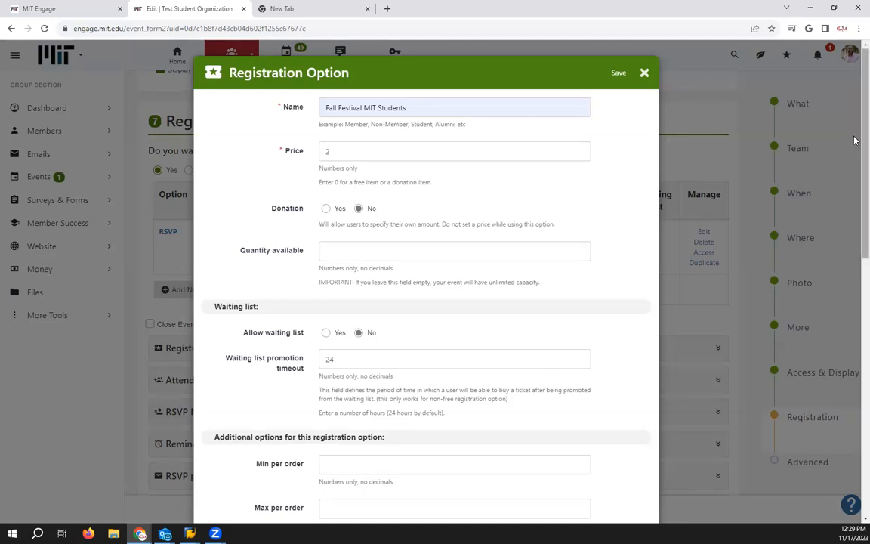
# Examine the registration option's available quantity, waiting list, per-order limits and sales date settings.
pyautogui.scroll(-3, 853, 166)
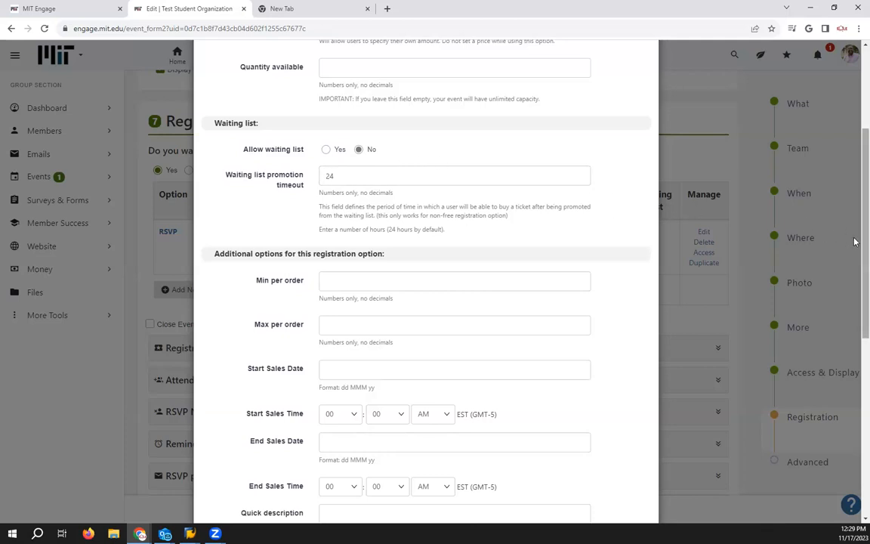
pyautogui.scroll(2, 854, 241)
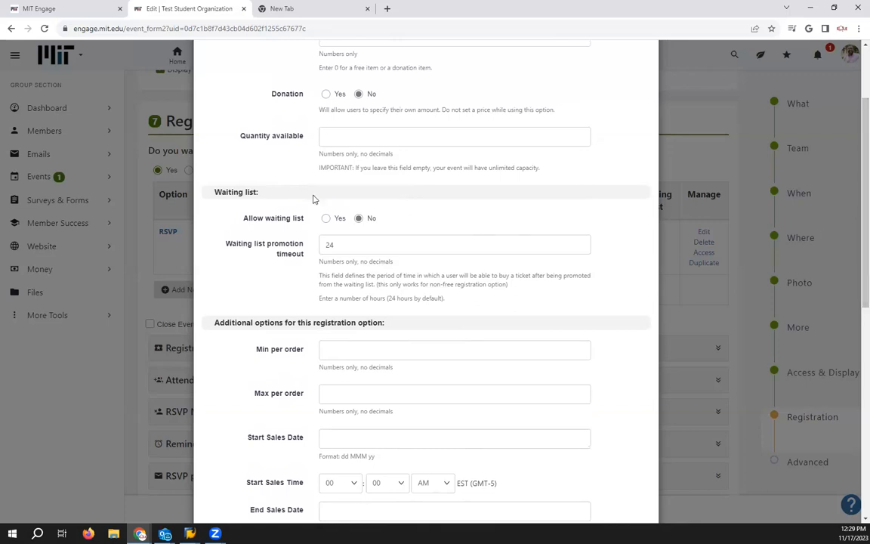
pyautogui.click(324, 137)
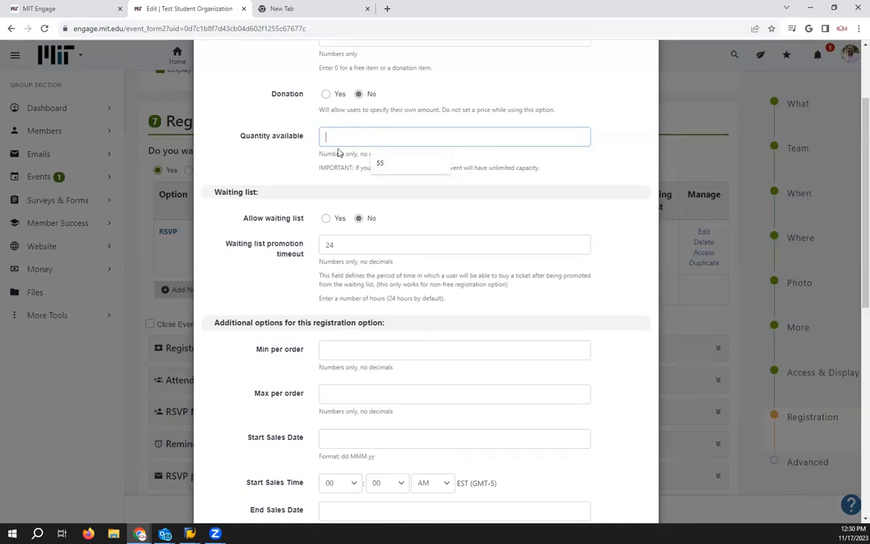
pyautogui.click(256, 153)
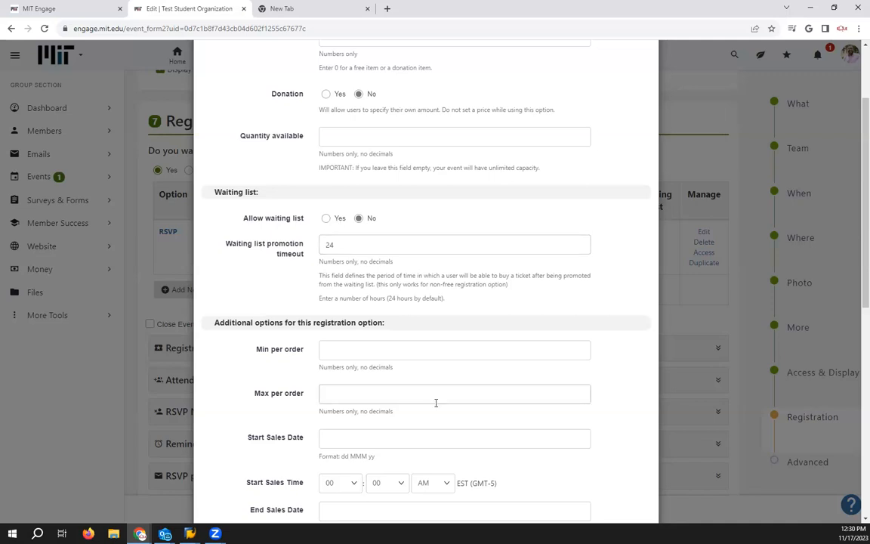
pyautogui.scroll(-4, 855, 238)
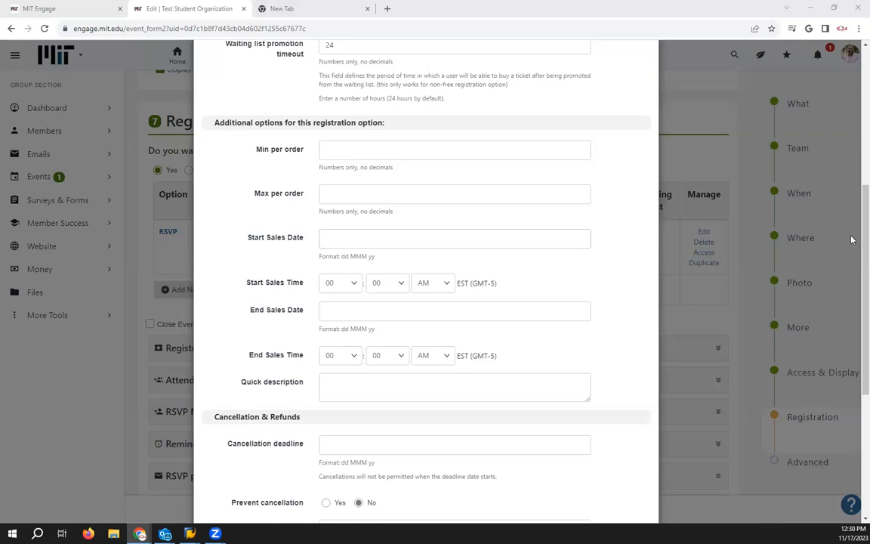
# Review the registration option's cancellation, refund and advanced settings and save the option.
pyautogui.scroll(-2, 852, 264)
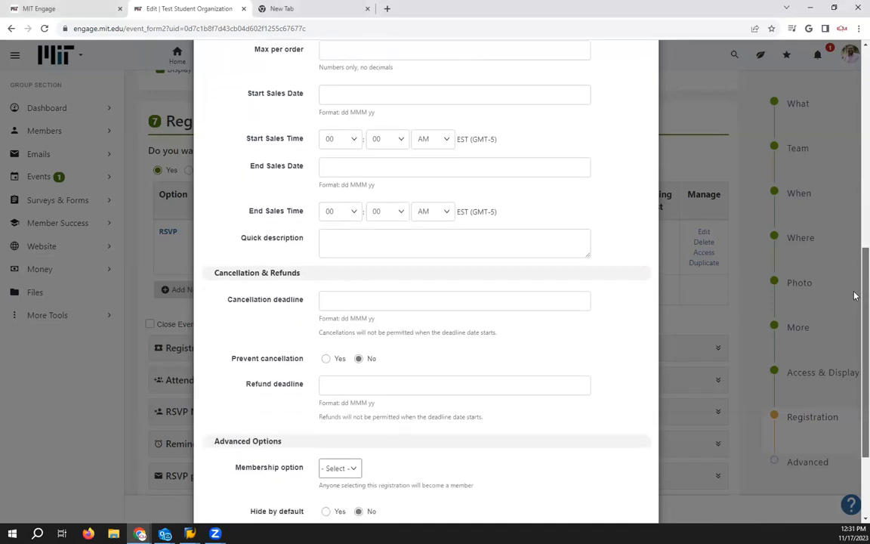
pyautogui.scroll(-2, 855, 296)
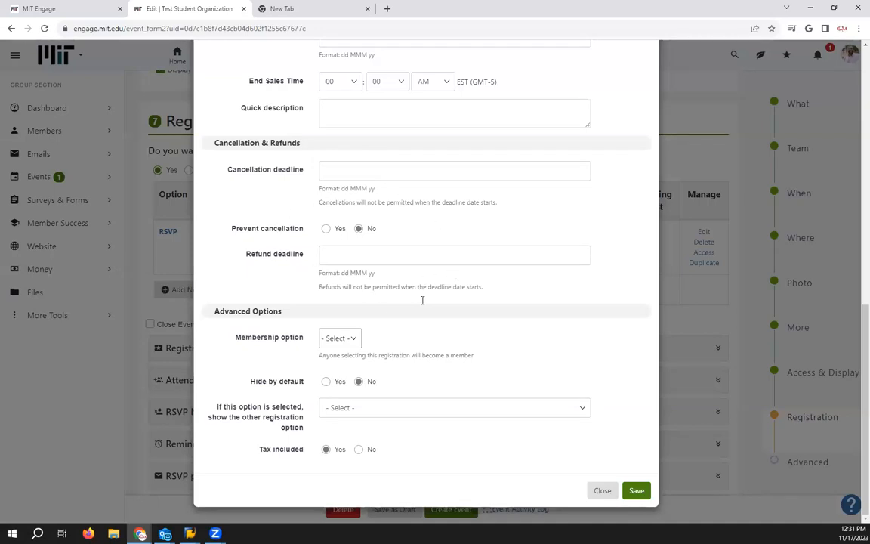
pyautogui.click(636, 490)
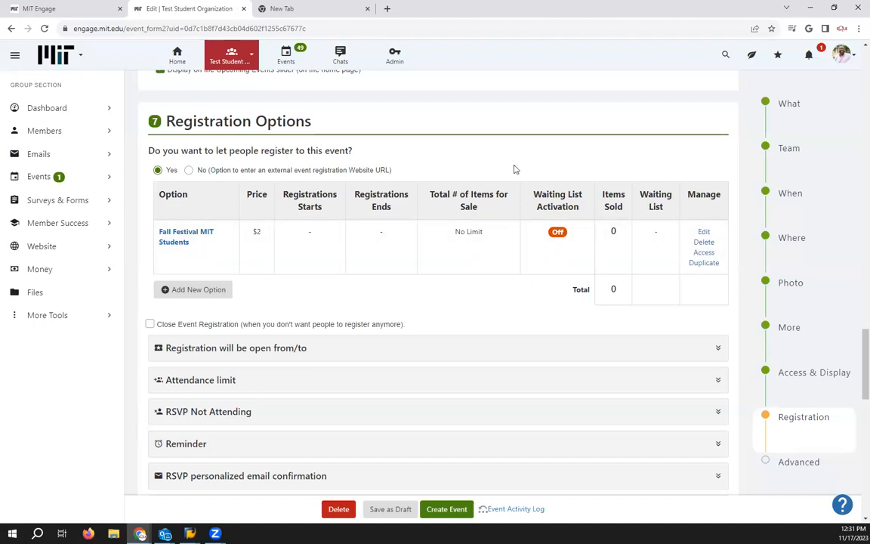
# Restrict access to the Fall Festival MIT Students option to some MIT users with the STUDENT account type.
pyautogui.click(699, 254)
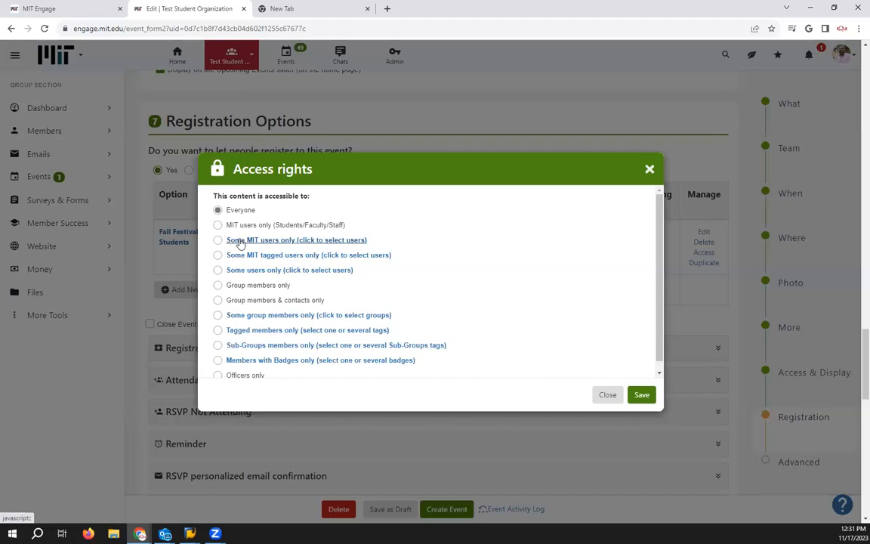
pyautogui.click(239, 240)
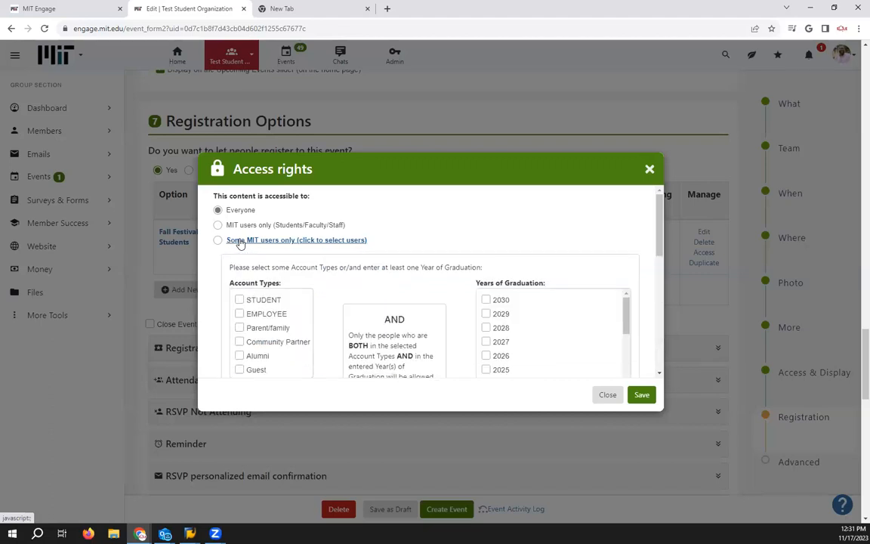
pyautogui.click(239, 301)
pyautogui.click(640, 395)
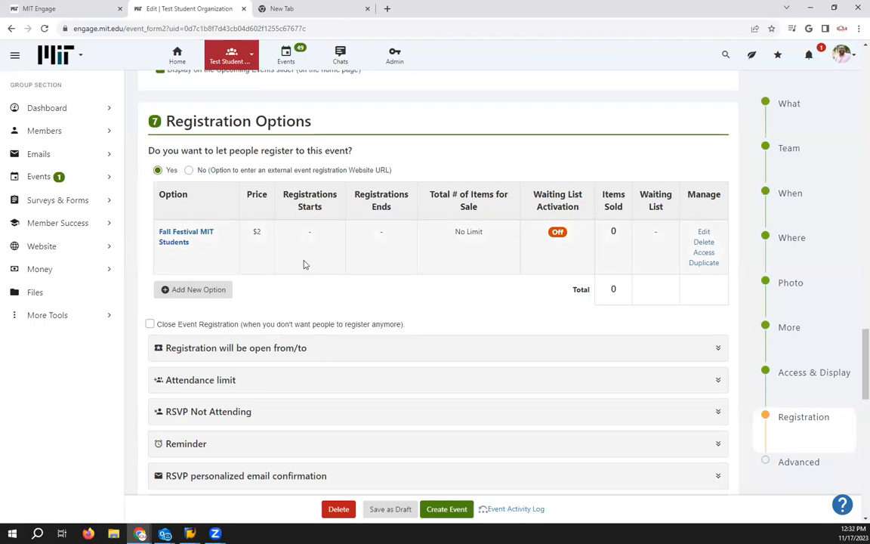
# Add a second registration option named Fall Festival Tickets.
pyautogui.click(190, 290)
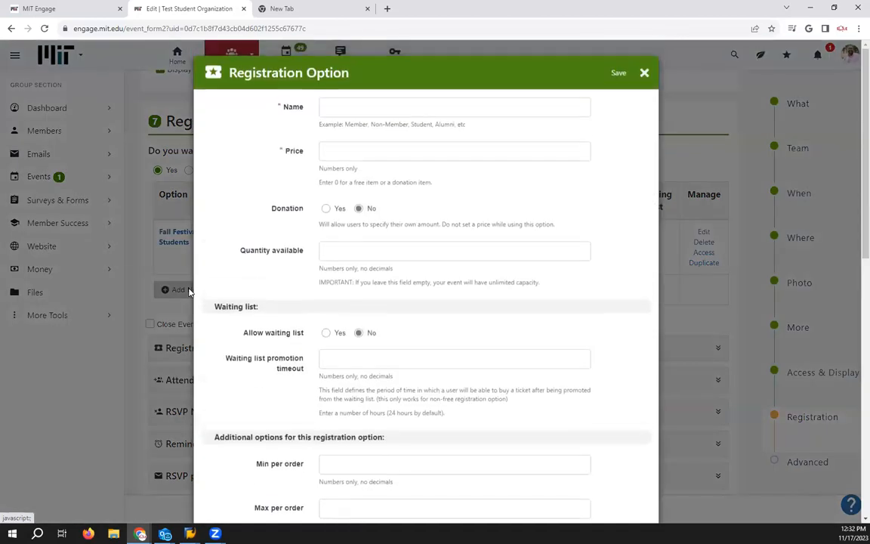
pyautogui.click(396, 104)
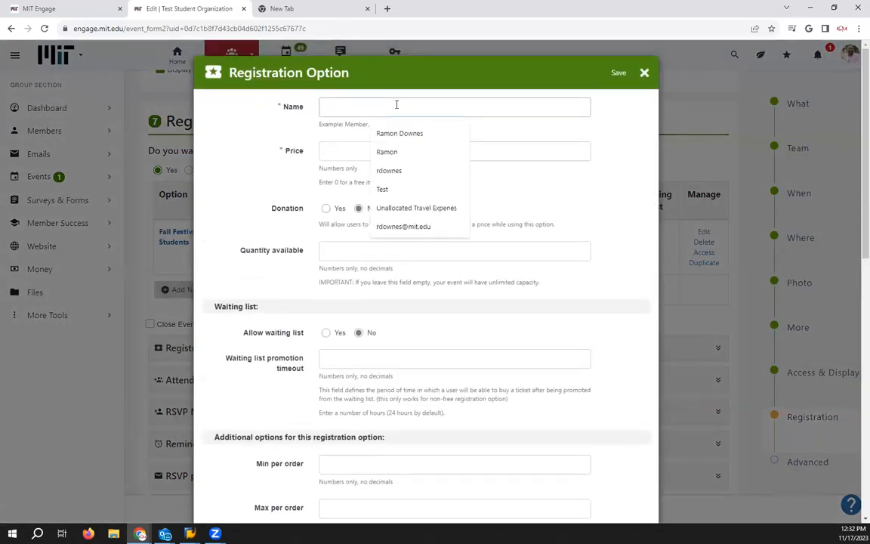
pyautogui.write('Fa')
pyautogui.click(446, 133)
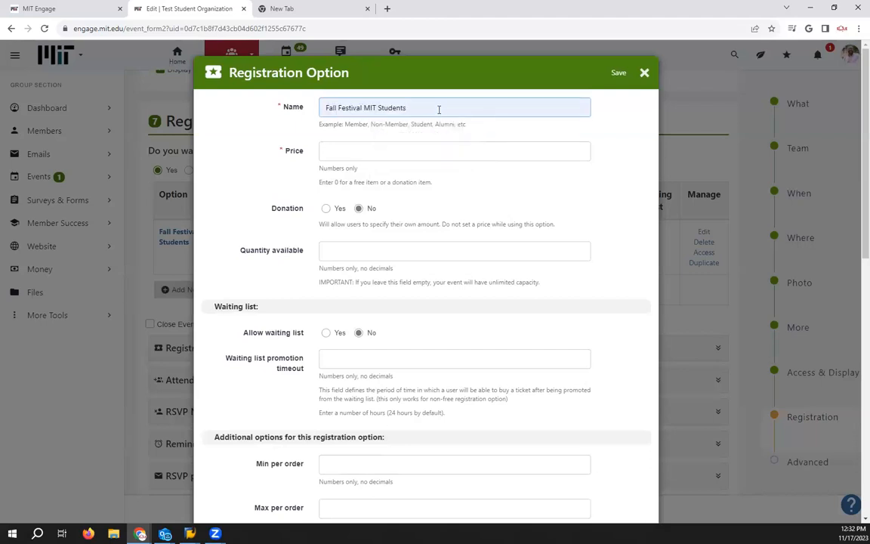
pyautogui.press('BackSpace')
pyautogui.press('BackSpace')
pyautogui.press('BackSpace')
pyautogui.press('BackSpace')
pyautogui.press('BackSpace')
pyautogui.press('BackSpace')
pyautogui.press('BackSpace')
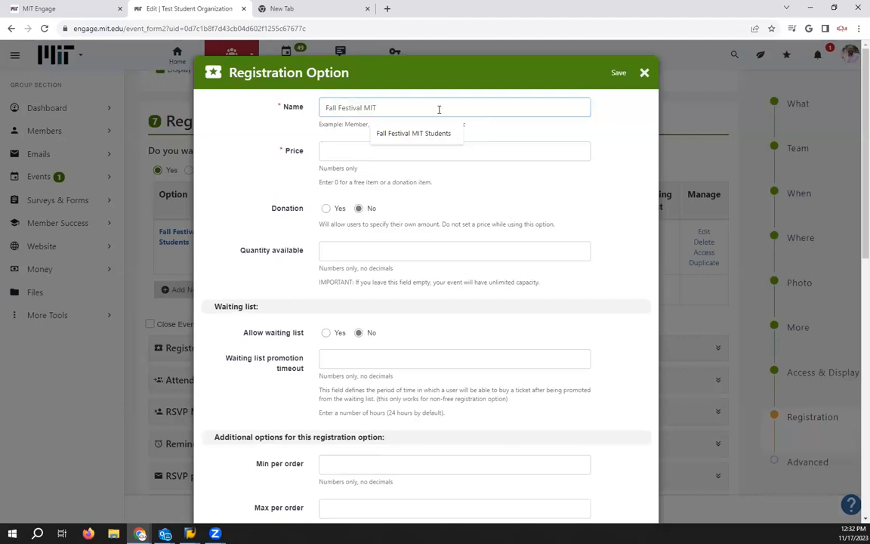
pyautogui.press('BackSpace')
pyautogui.press('BackSpace')
pyautogui.press('BackSpace')
pyautogui.write('Tickets')
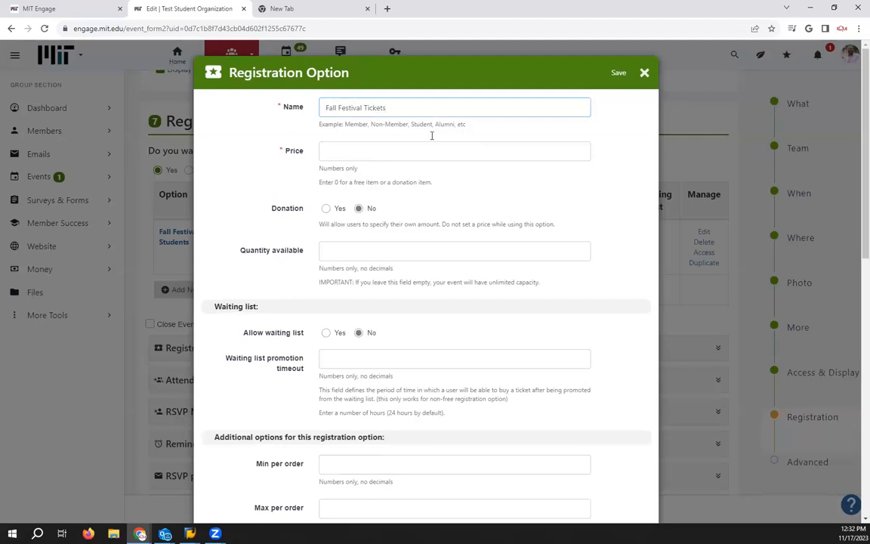
# Set the new registration option's price to 10 and its available quantity to 10.
pyautogui.click(534, 150)
pyautogui.write('1')
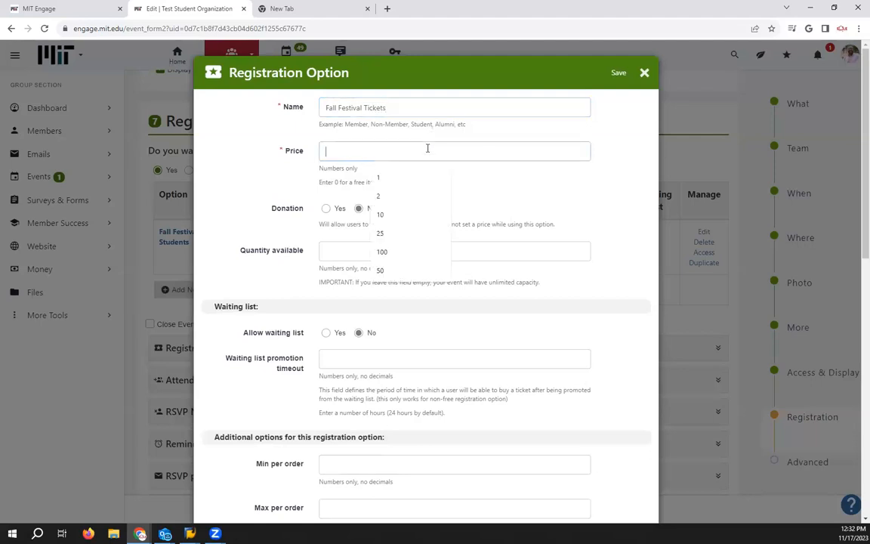
pyautogui.write('0')
pyautogui.click(473, 195)
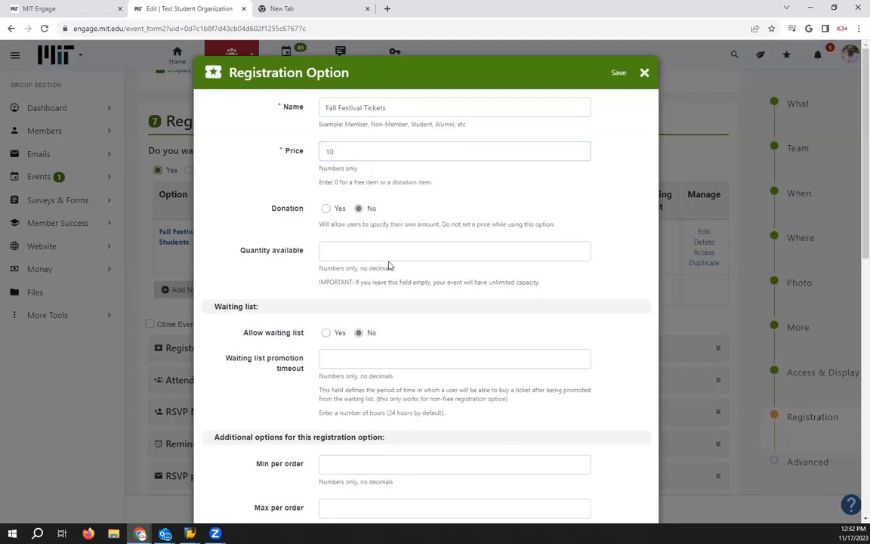
pyautogui.click(413, 253)
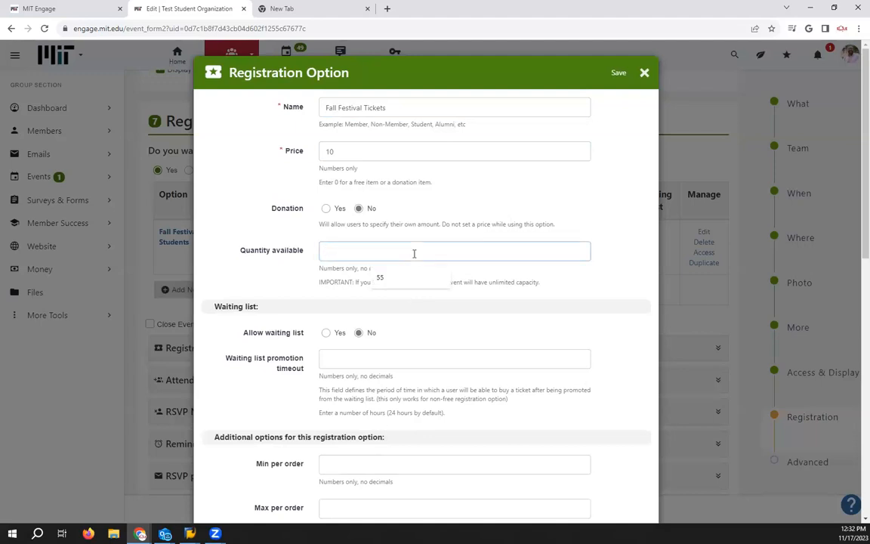
pyautogui.write('10')
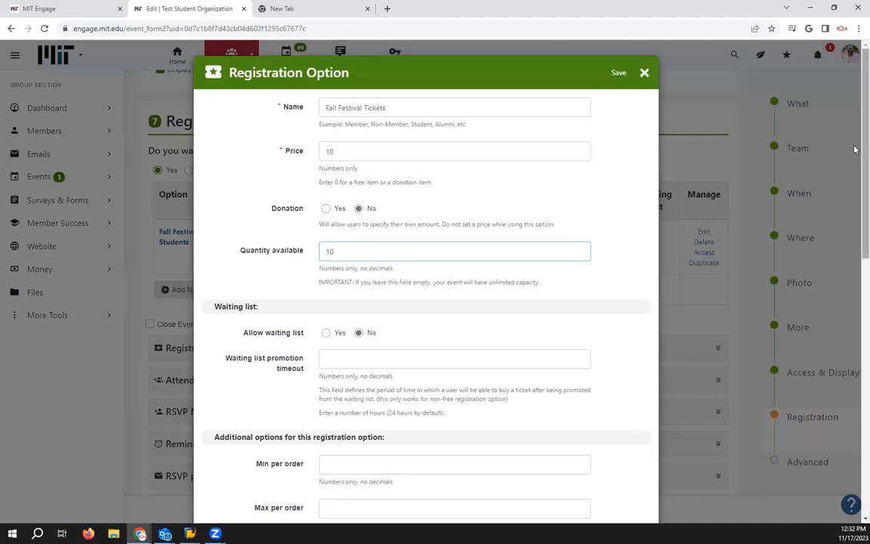
# Set both the minimum and maximum per order to 1 for the Fall Festival Tickets option.
pyautogui.scroll(-3, 854, 149)
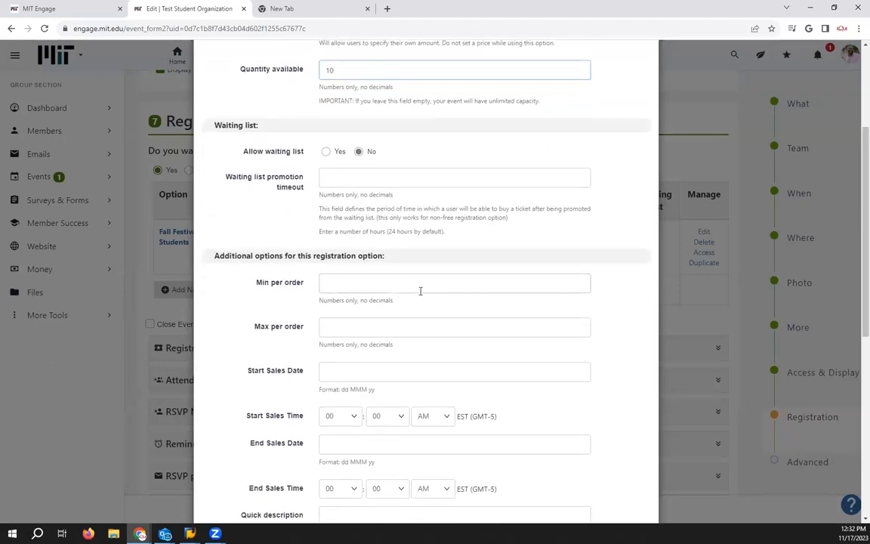
pyautogui.click(421, 285)
pyautogui.write('1')
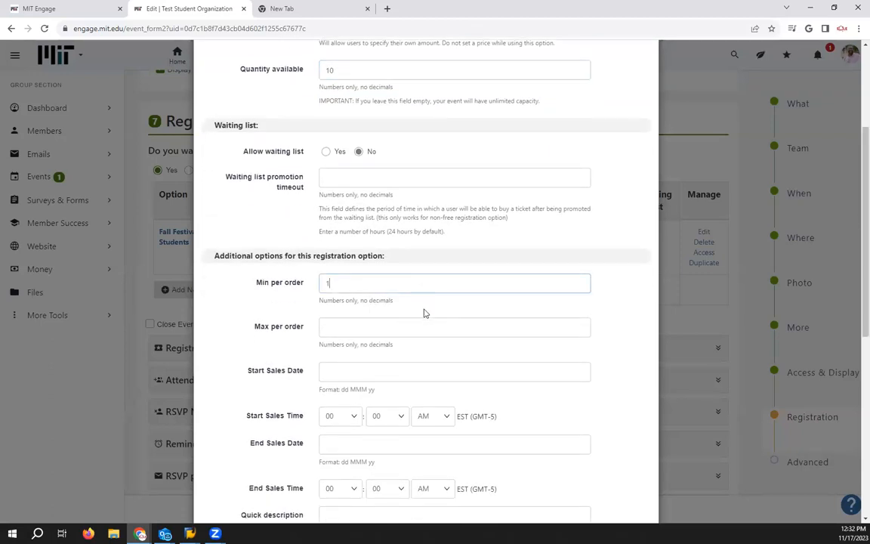
pyautogui.click(354, 324)
pyautogui.write('1')
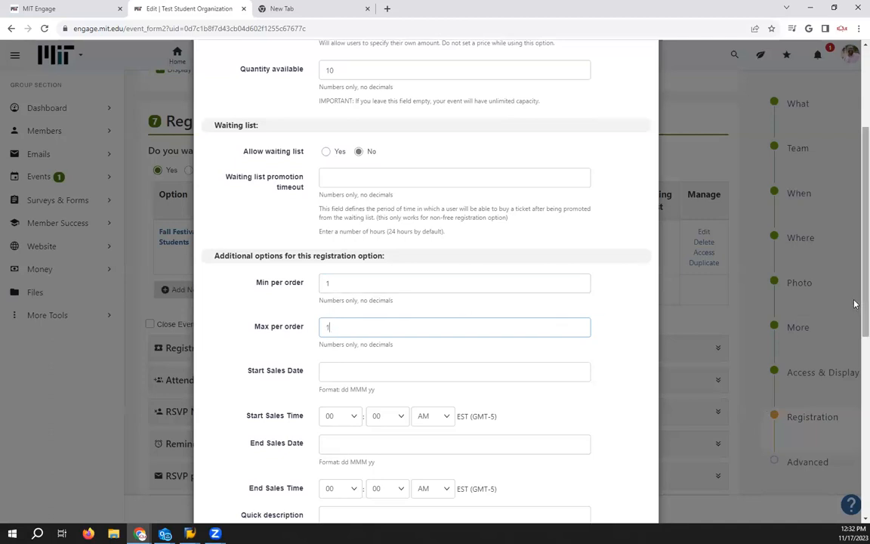
# Check the end sales date calendar without choosing a date, and save the Fall Festival Tickets option.
pyautogui.scroll(-2, 855, 350)
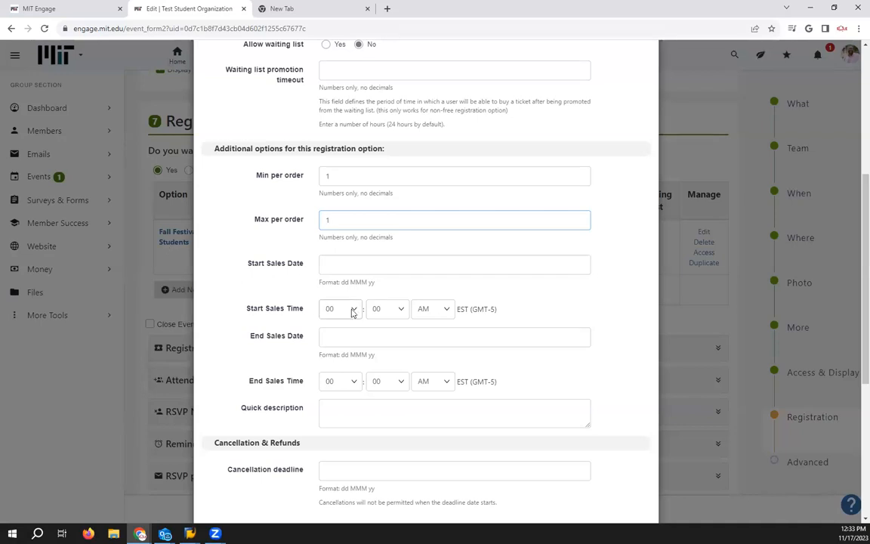
pyautogui.click(341, 334)
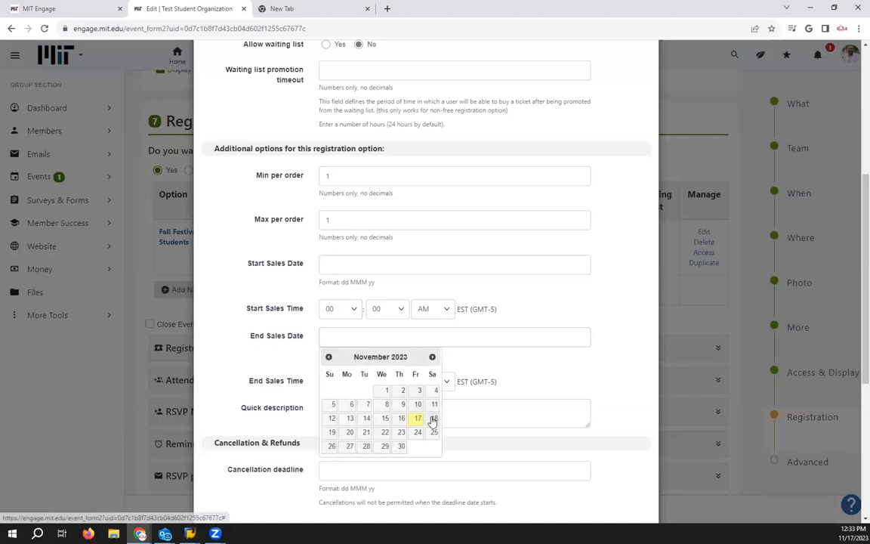
pyautogui.click(519, 379)
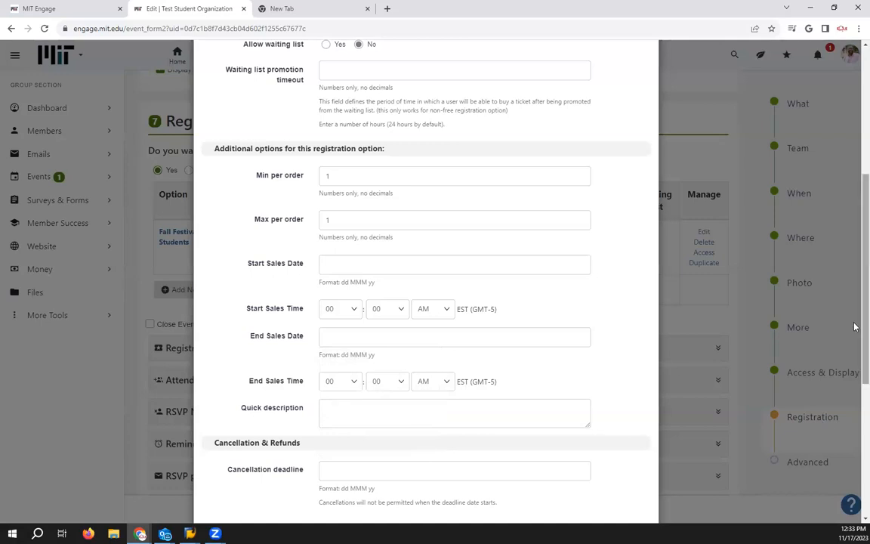
pyautogui.scroll(-7, 854, 355)
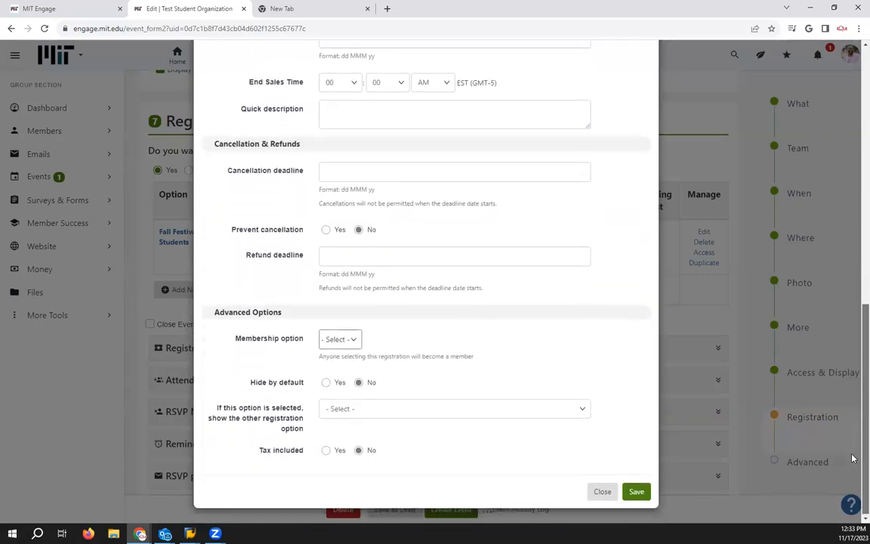
pyautogui.click(637, 492)
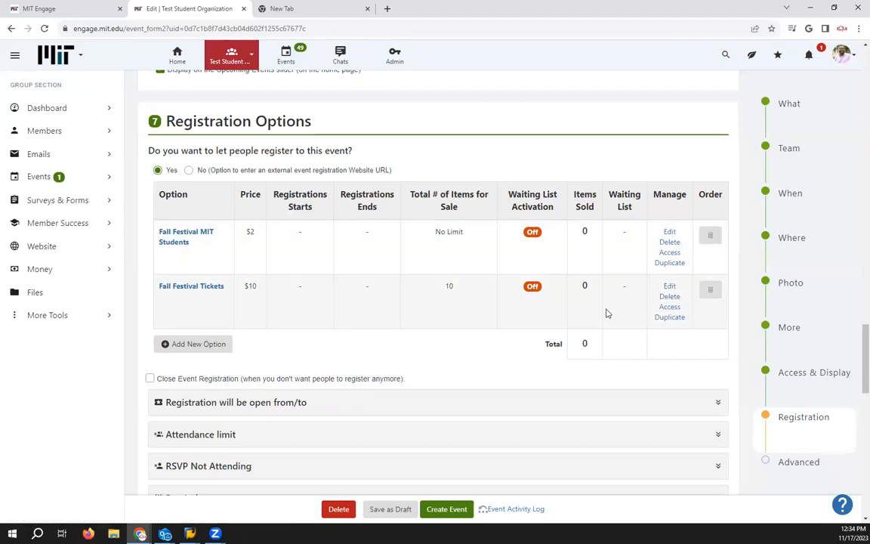
# Reopen and close the Fall Festival Tickets option, and save its access rights for Everyone.
pyautogui.click(668, 286)
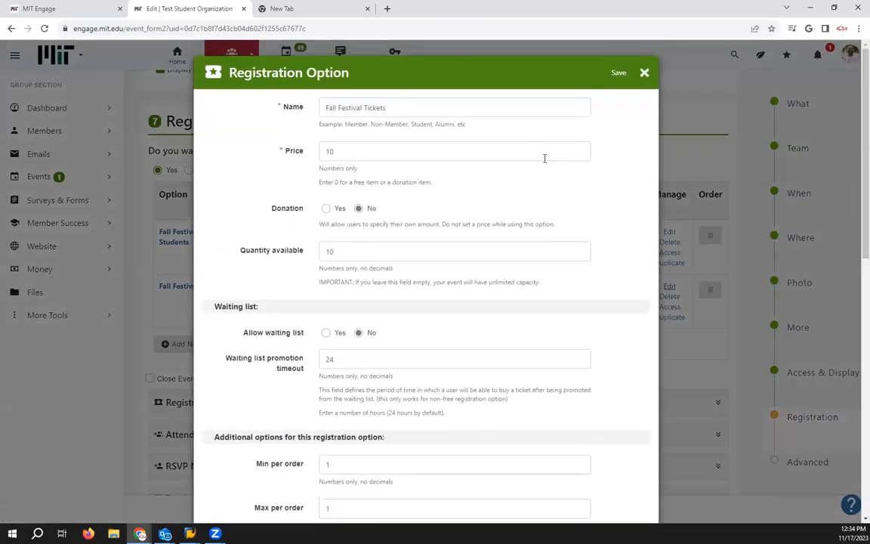
pyautogui.click(644, 72)
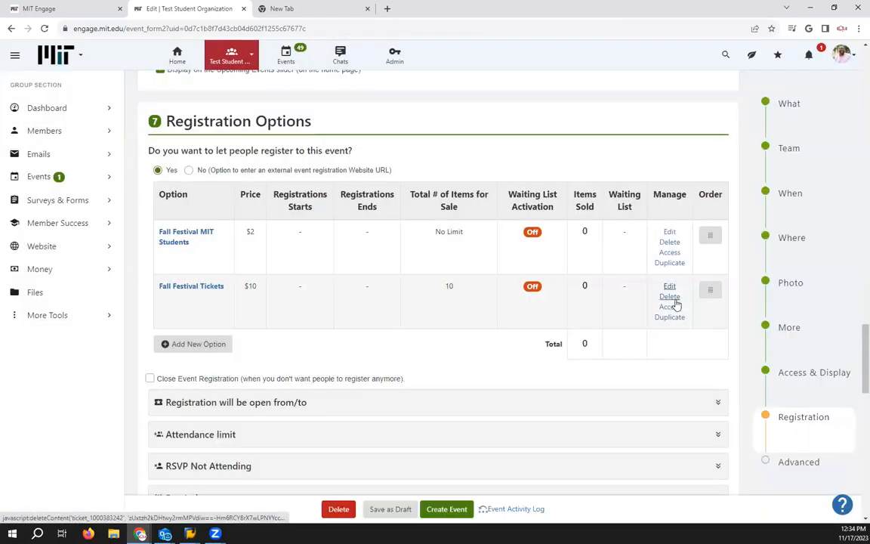
pyautogui.click(671, 306)
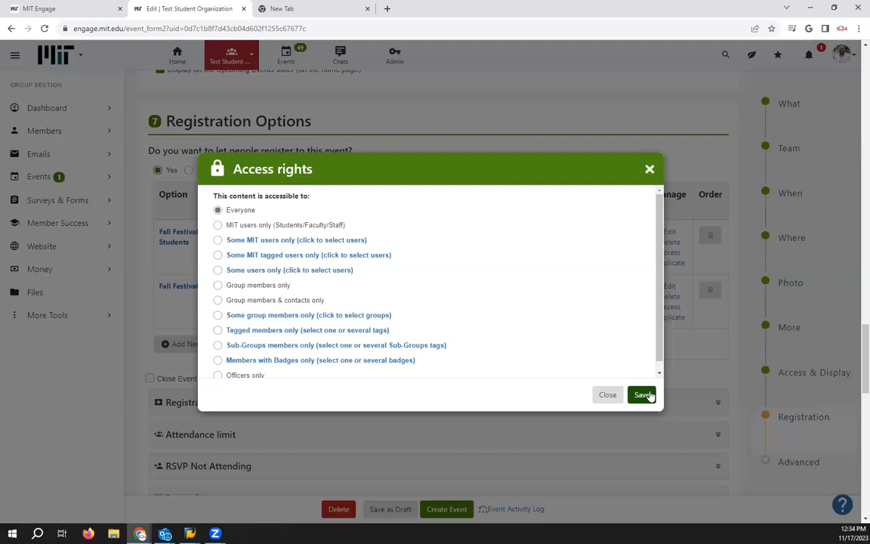
pyautogui.click(642, 395)
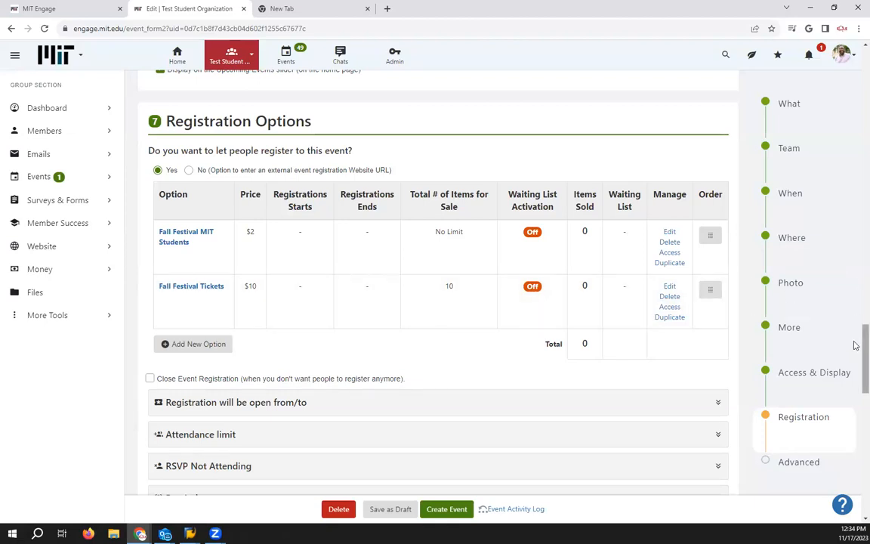
# Review the event form's What, Team, When and Where sections and return to the registration options.
pyautogui.moveTo(866, 351); pyautogui.dragTo(841, 52)
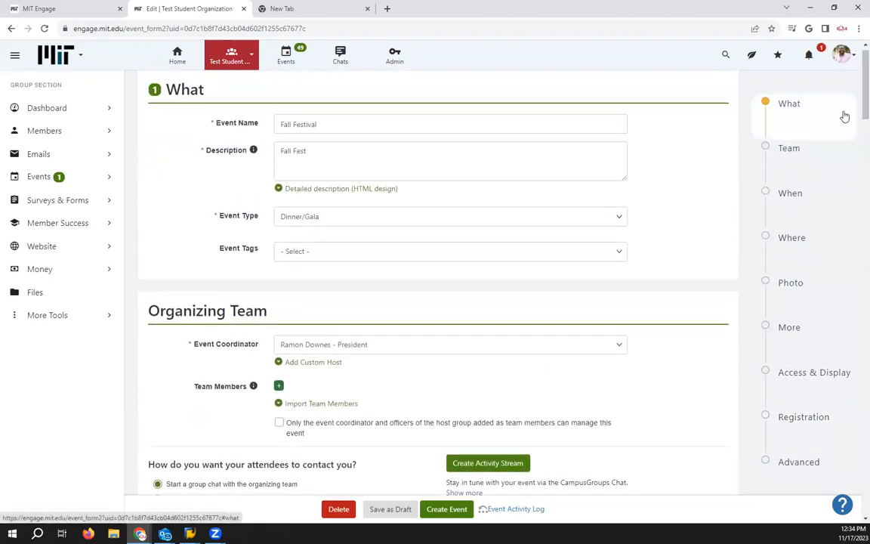
pyautogui.click(789, 151)
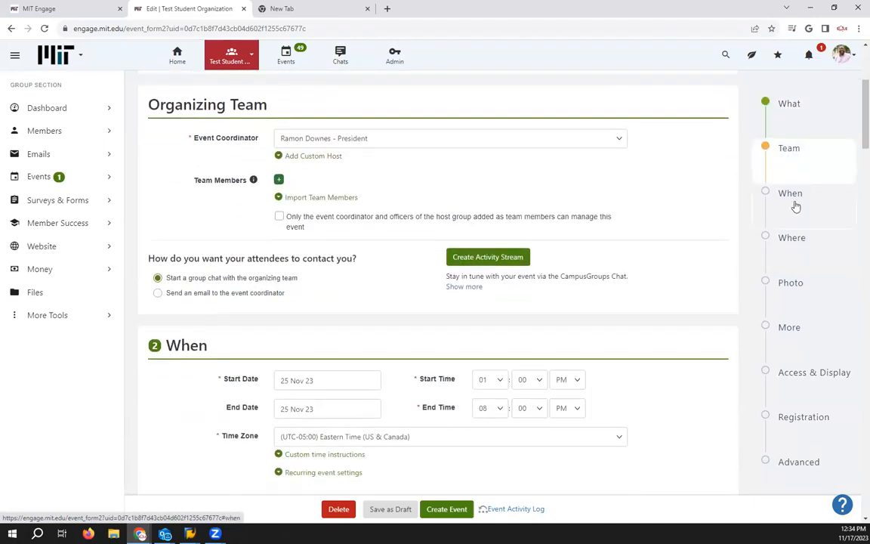
pyautogui.click(791, 195)
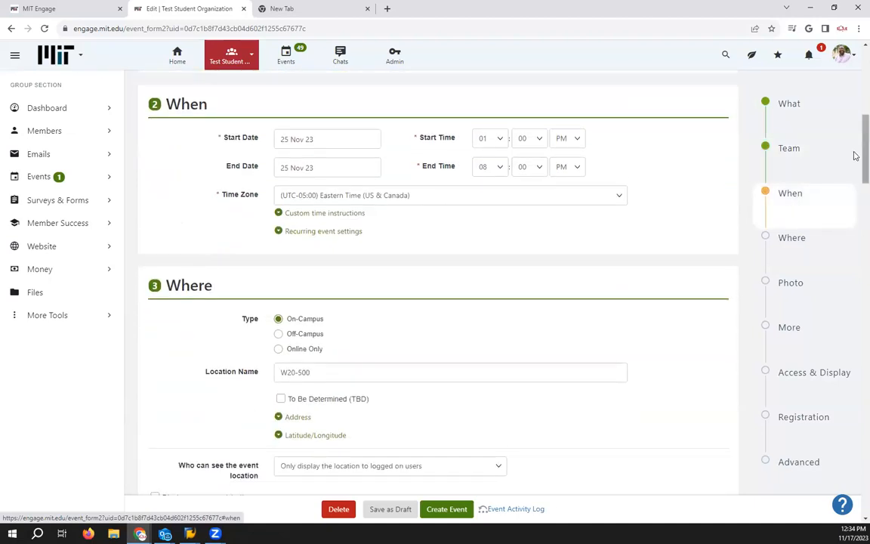
pyautogui.click(790, 246)
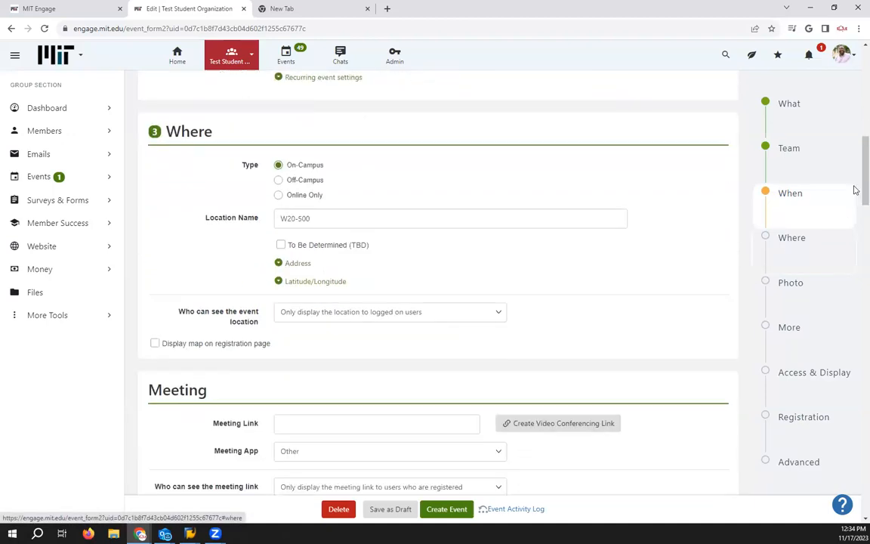
pyautogui.moveTo(860, 194); pyautogui.dragTo(853, 370)
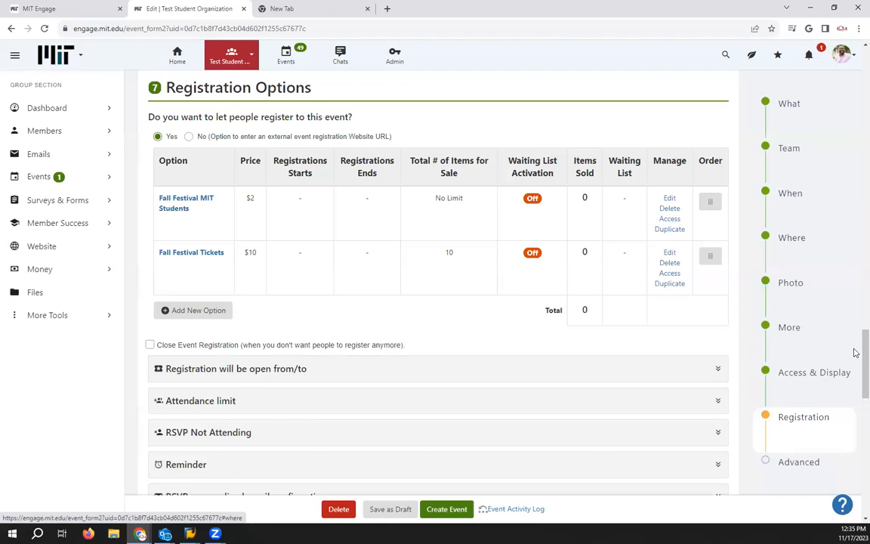
# Expand the RSVP personalized email confirmation settings and examine them and the options below.
pyautogui.moveTo(854, 353); pyautogui.dragTo(855, 383)
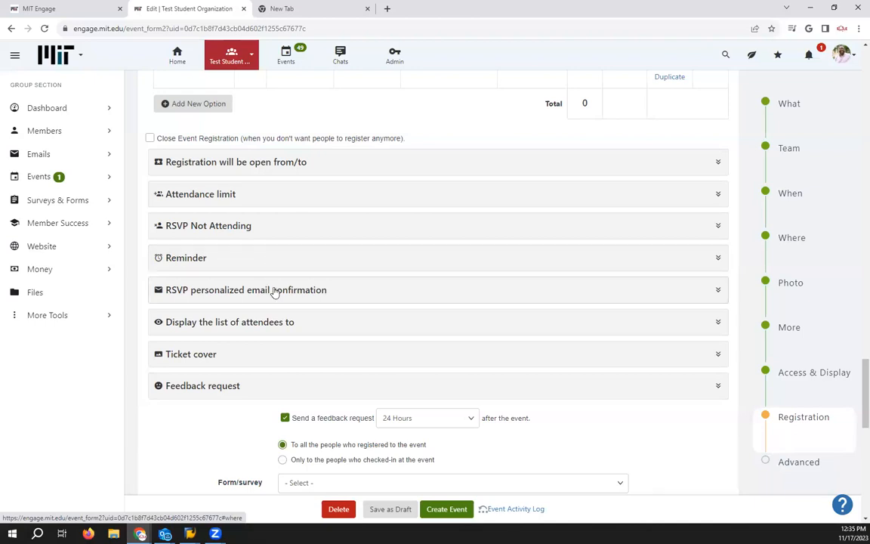
pyautogui.click(338, 293)
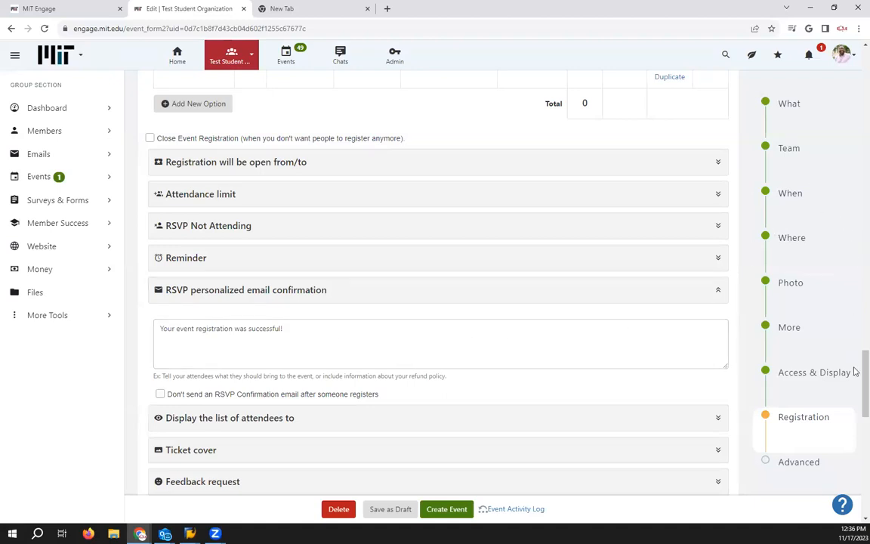
pyautogui.scroll(-1, 855, 374)
pyautogui.scroll(-3, 856, 375)
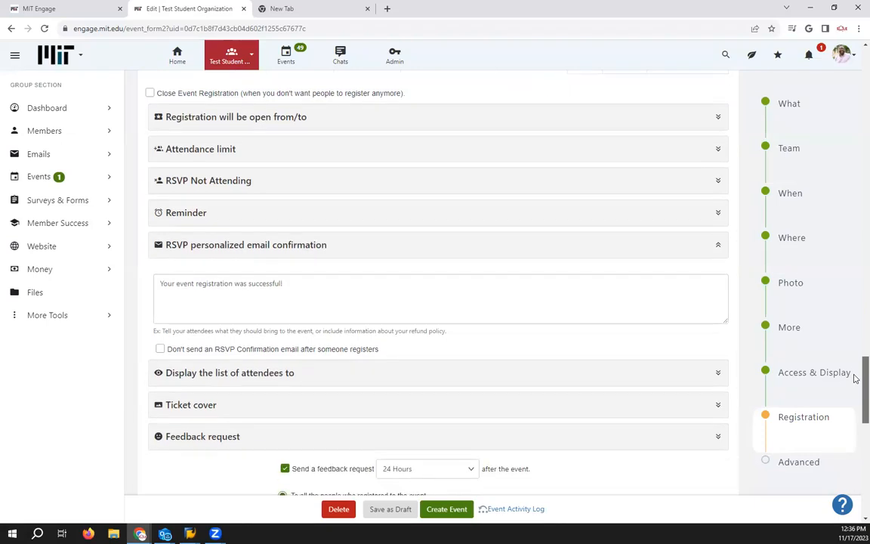
# Review the feedback request settings and Advanced Options of the event form, and create the event.
pyautogui.scroll(-3, 855, 396)
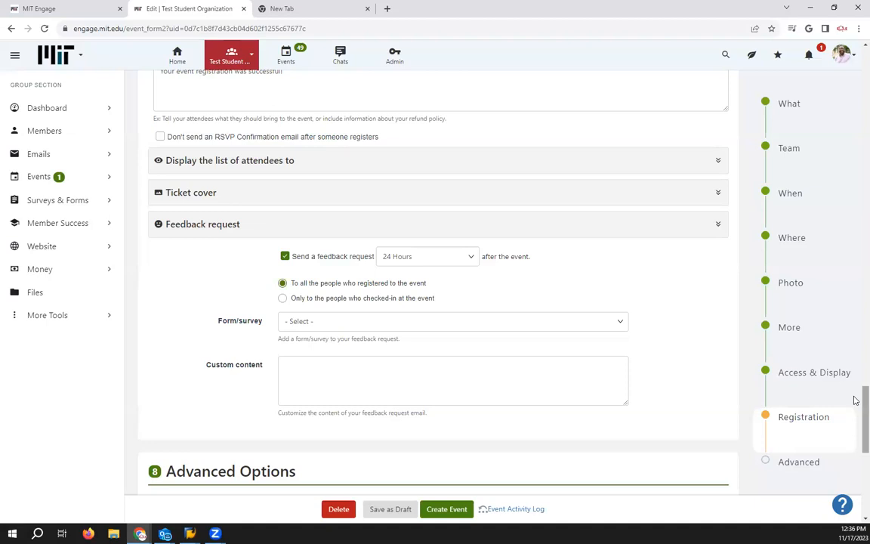
pyautogui.moveTo(855, 400); pyautogui.dragTo(855, 458)
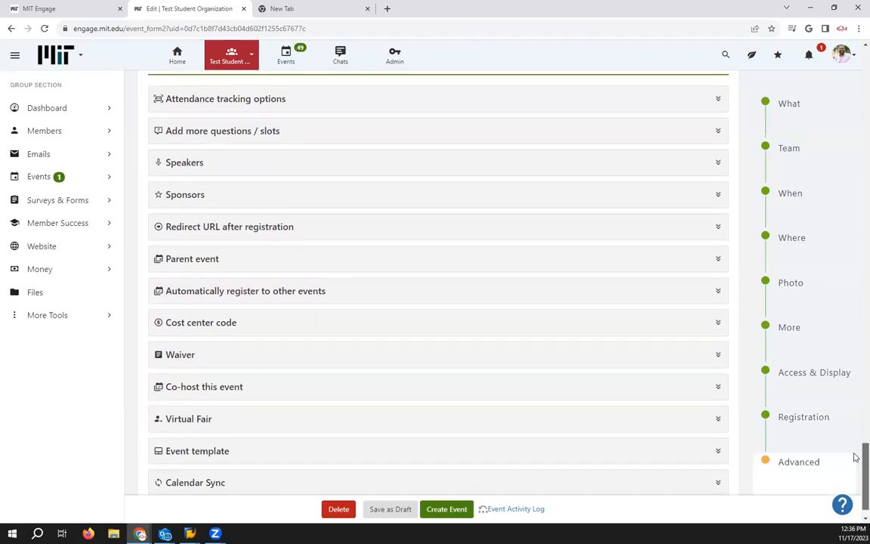
pyautogui.moveTo(855, 457); pyautogui.dragTo(854, 457)
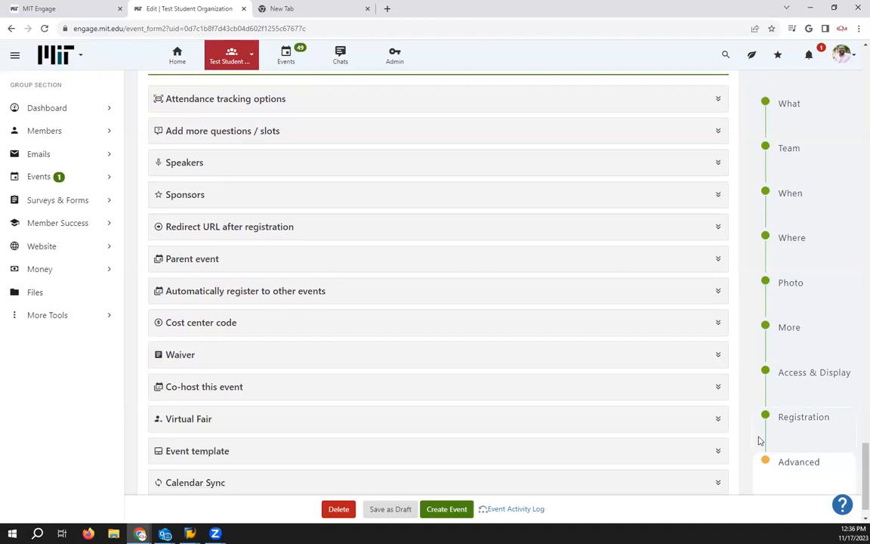
pyautogui.click(442, 510)
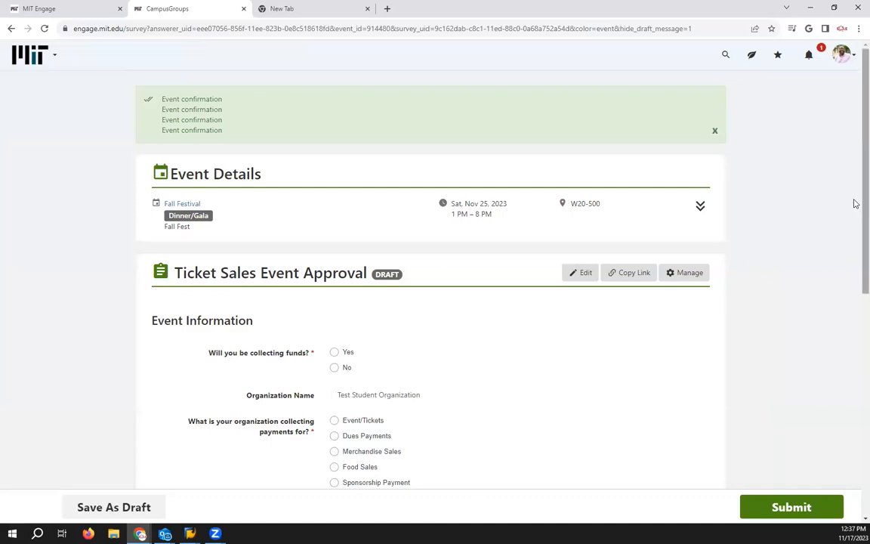
# In the Ticket Sales Event Approval form, answer Yes to collecting funds and choose Event/Tickets as the payment purpose.
pyautogui.scroll(-3, 855, 242)
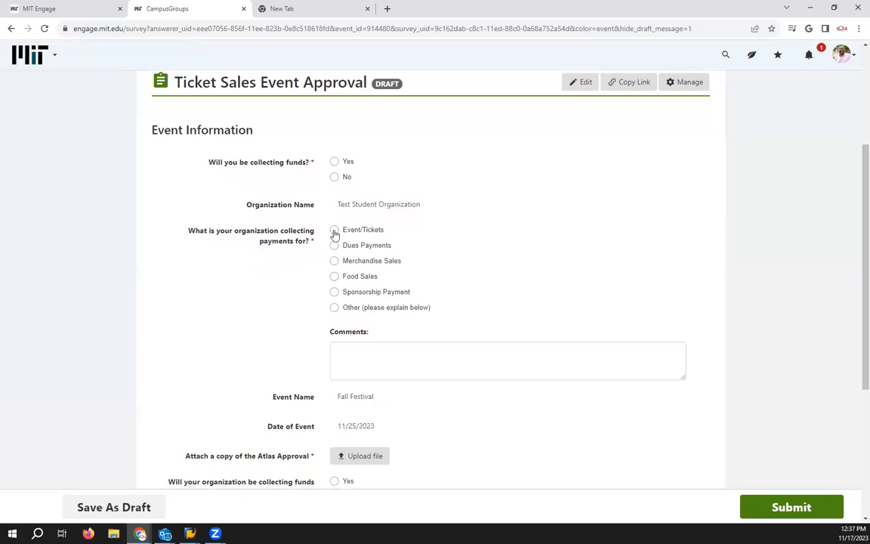
pyautogui.click(333, 162)
pyautogui.click(335, 230)
pyautogui.moveTo(854, 194); pyautogui.dragTo(854, 240)
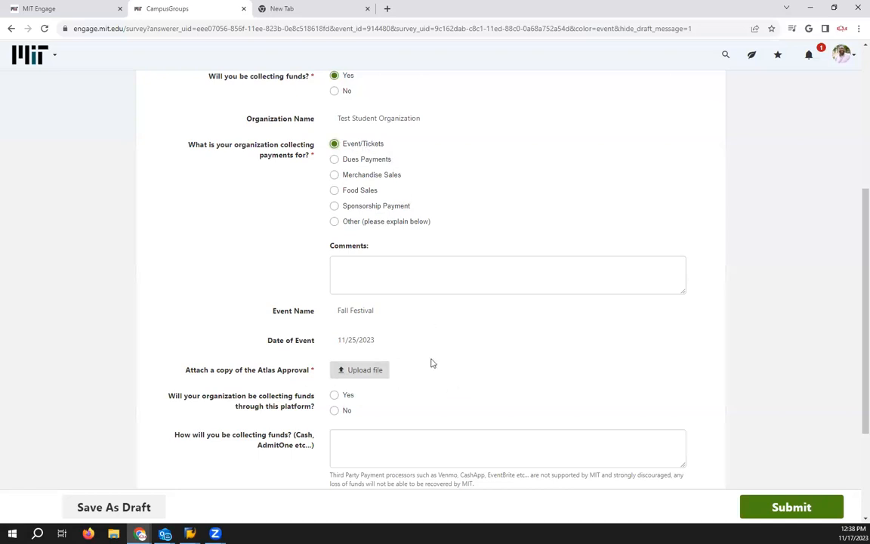
# Attach Animal Craze.pdf from the 22-23 folder on the Desktop as the copy of the Atlas Approval.
pyautogui.click(361, 370)
pyautogui.click(324, 164)
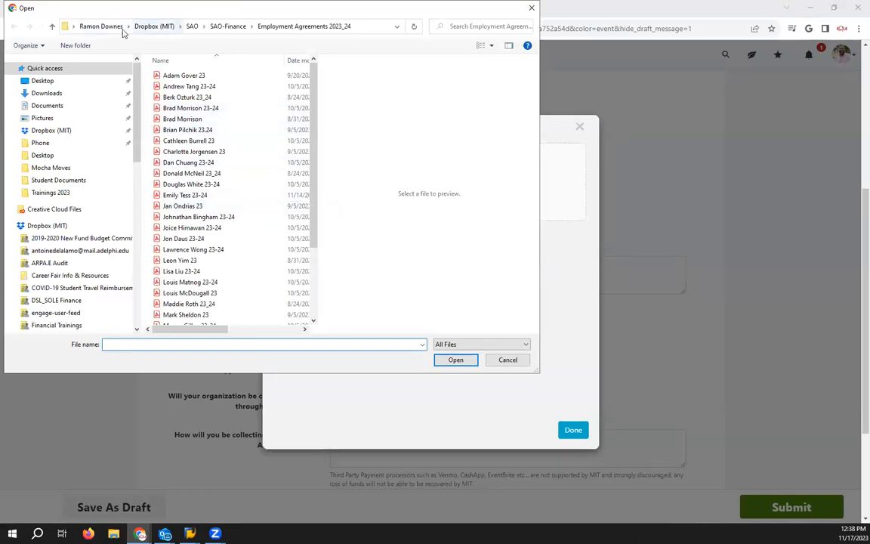
pyautogui.click(106, 27)
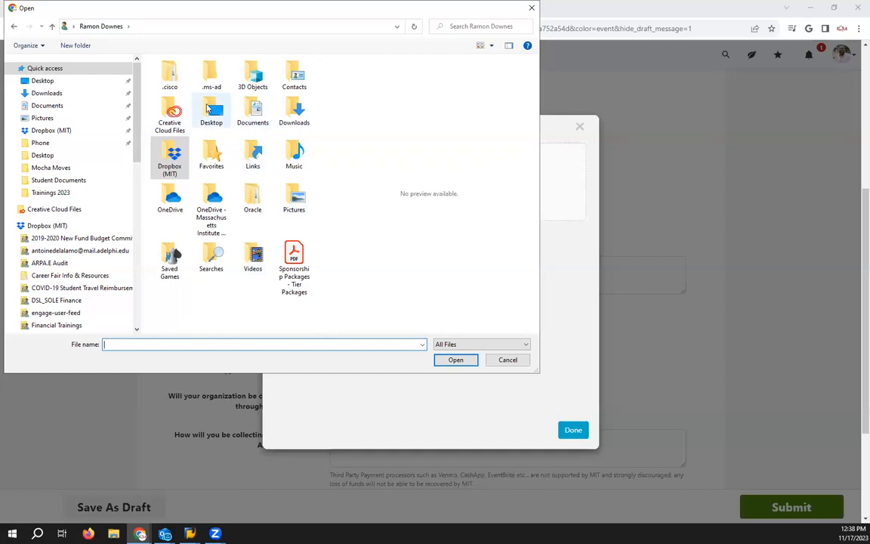
pyautogui.doubleClick(209, 110)
pyautogui.doubleClick(195, 76)
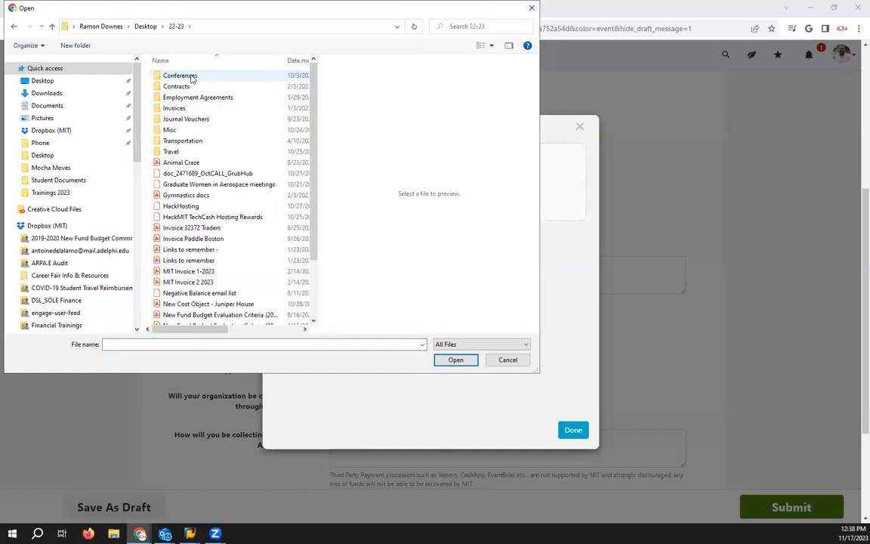
pyautogui.doubleClick(188, 164)
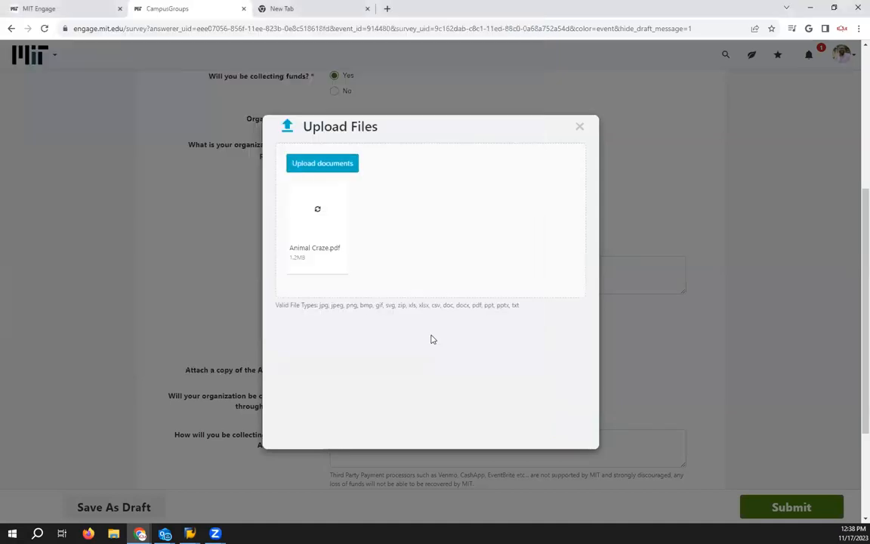
pyautogui.click(573, 431)
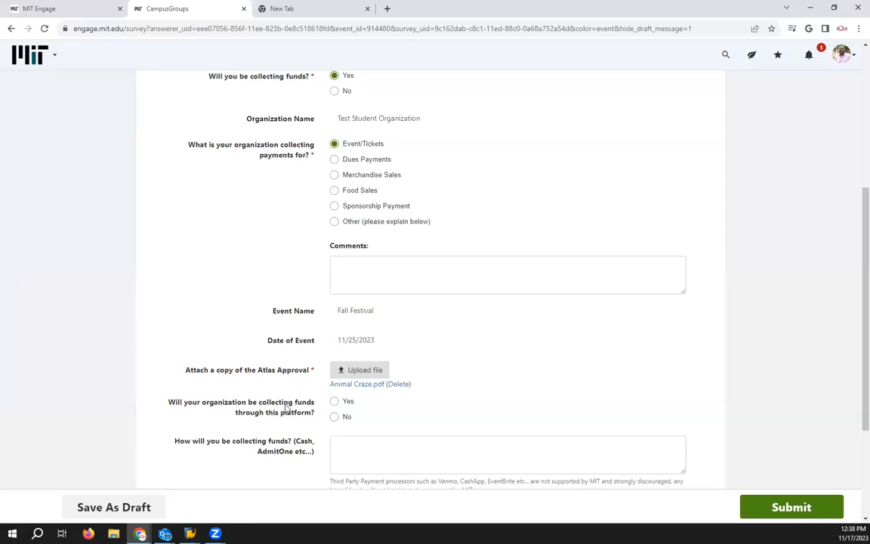
# Answer Yes to collecting funds through this platform, confirm all information is correct, and submit the approval form.
pyautogui.click(334, 402)
pyautogui.scroll(-2, 855, 343)
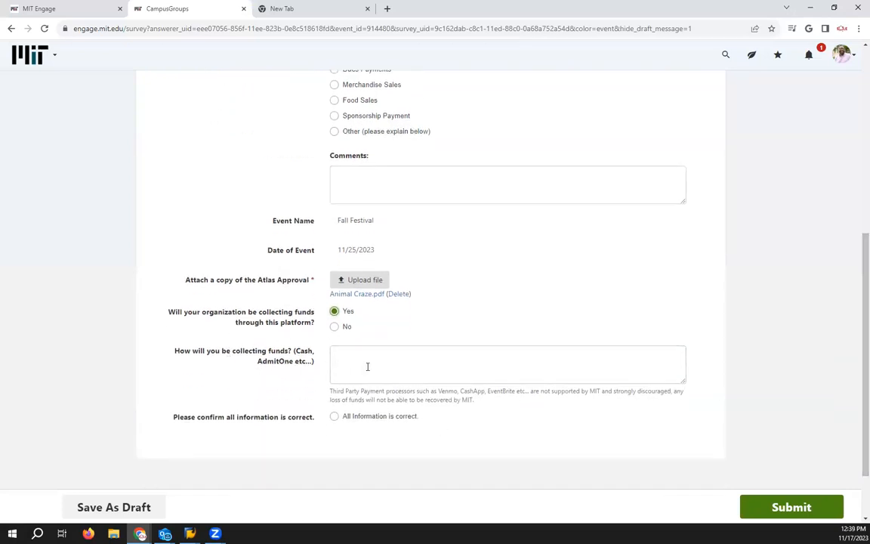
pyautogui.click(334, 417)
pyautogui.click(791, 508)
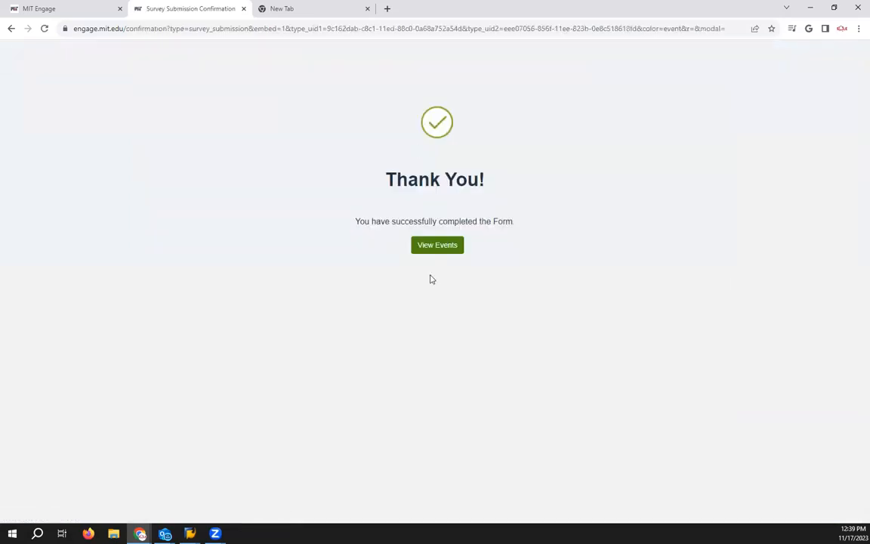
# View and refresh the events list, and switch to the Test Student Organization group's upcoming events.
pyautogui.click(437, 250)
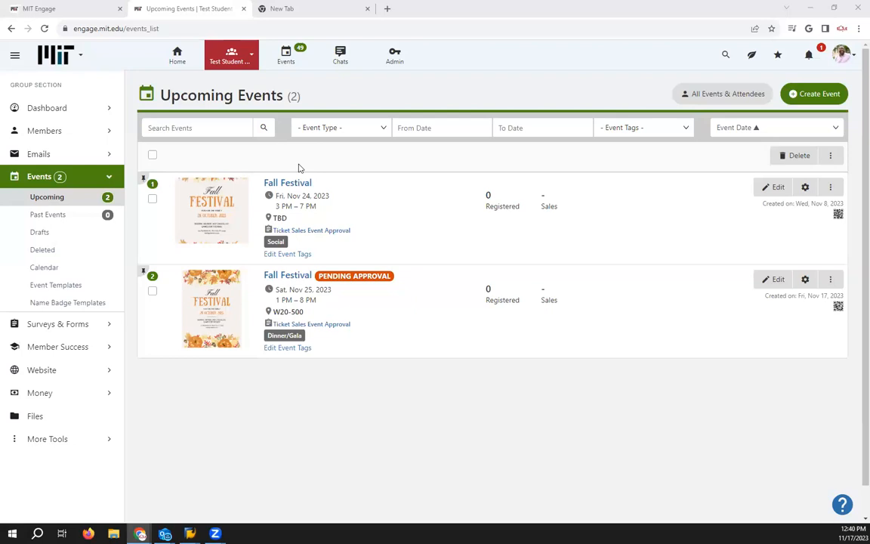
pyautogui.click(46, 28)
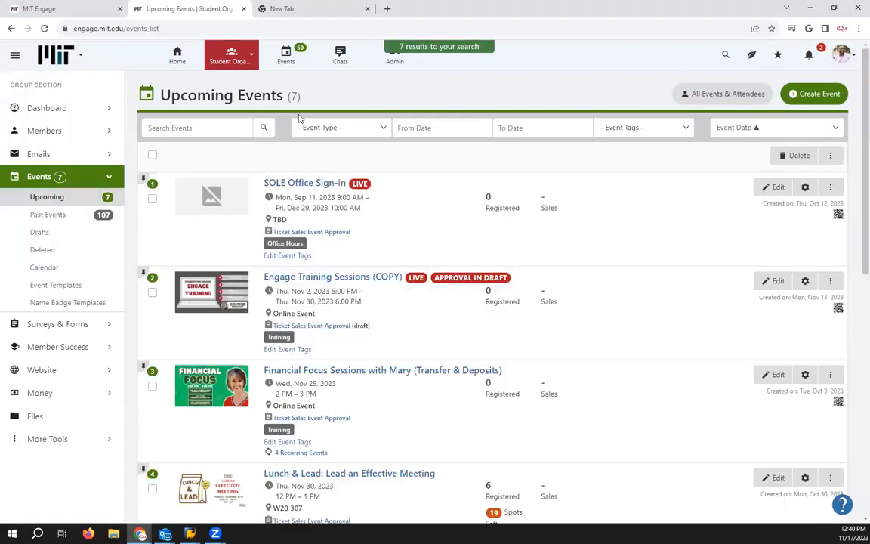
pyautogui.click(224, 65)
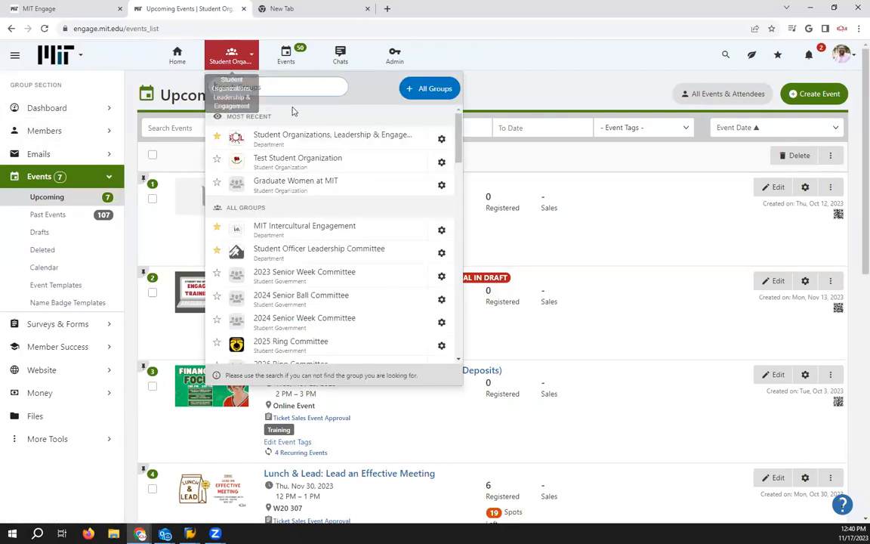
pyautogui.click(297, 165)
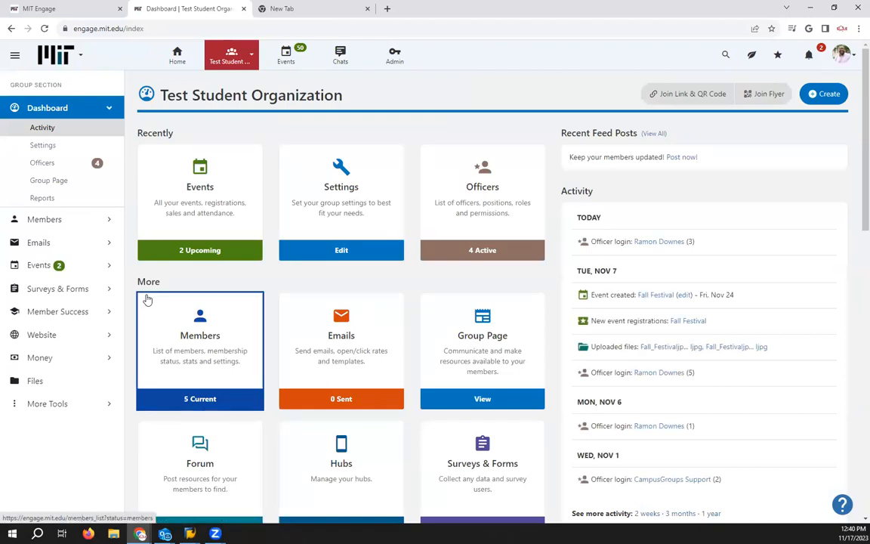
pyautogui.click(201, 219)
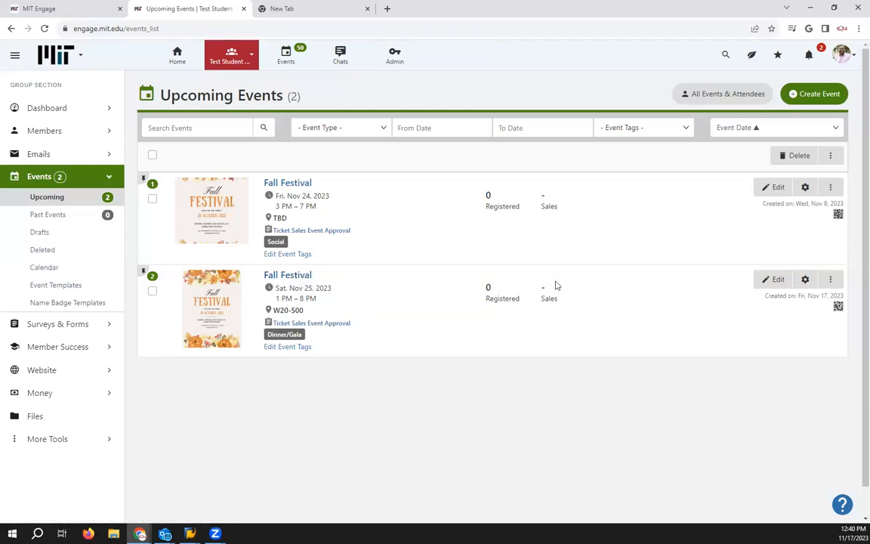
# Open the Fall Festival event dated Nov 25, 2023 and review its details and registration options.
pyautogui.click(298, 277)
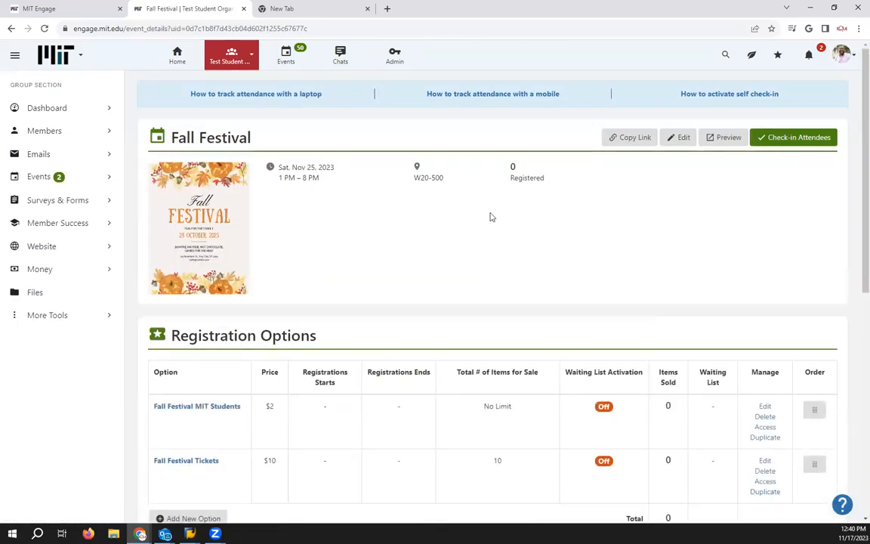
pyautogui.scroll(-3, 855, 129)
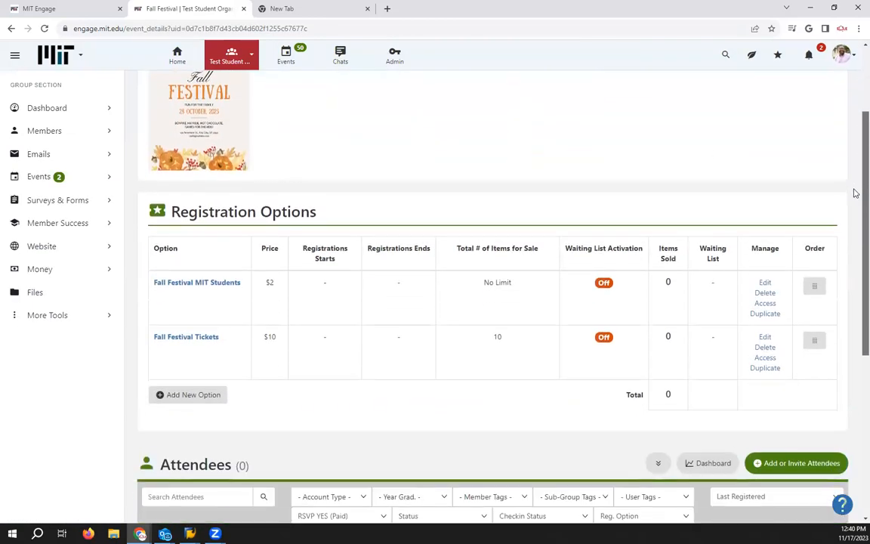
pyautogui.scroll(3, 855, 245)
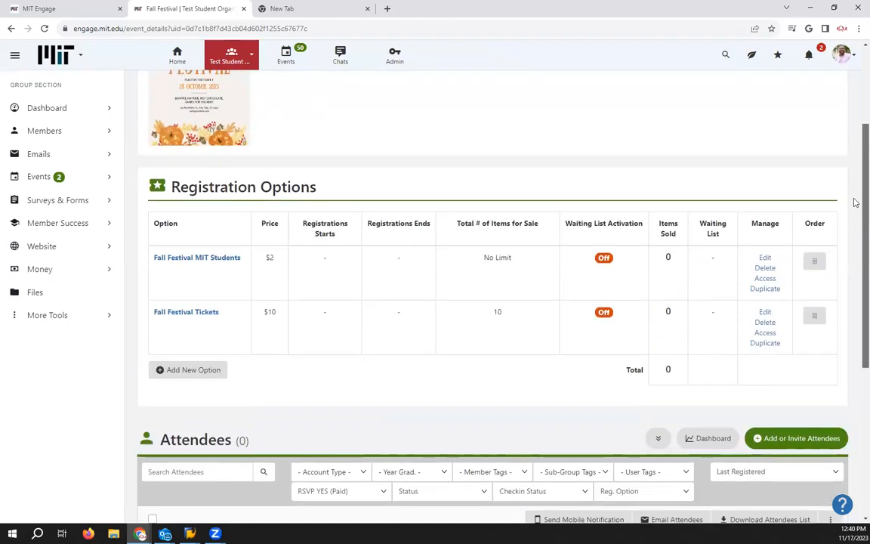
pyautogui.scroll(2, 855, 136)
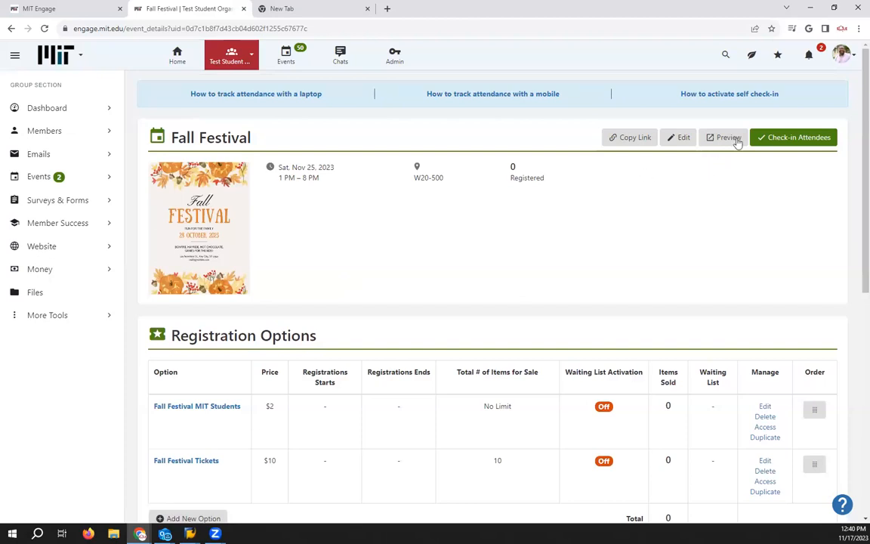
# Copy the Fall Festival event's share link and close the sharing dialog.
pyautogui.click(634, 138)
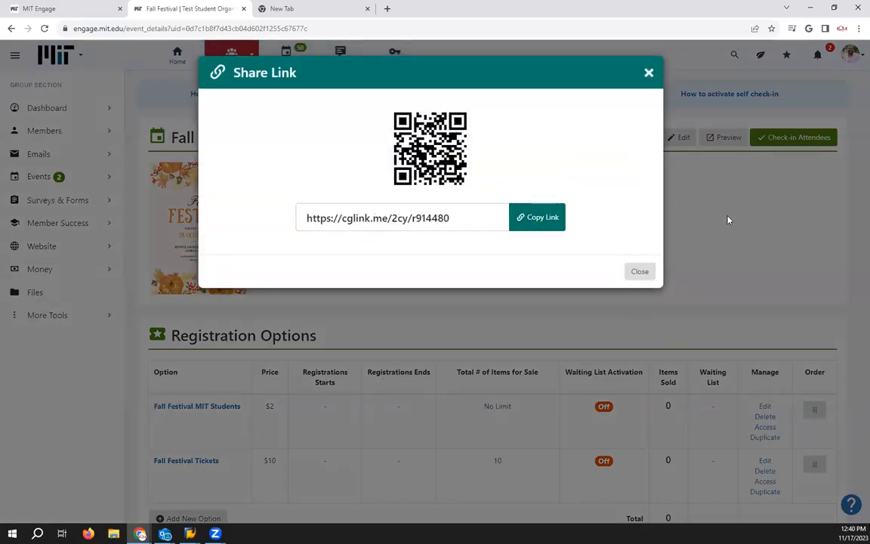
pyautogui.click(521, 217)
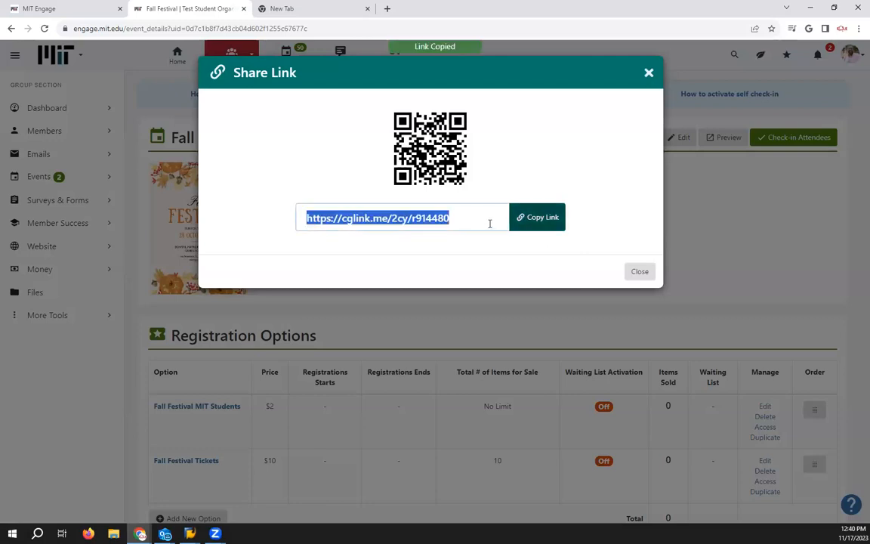
pyautogui.click(636, 271)
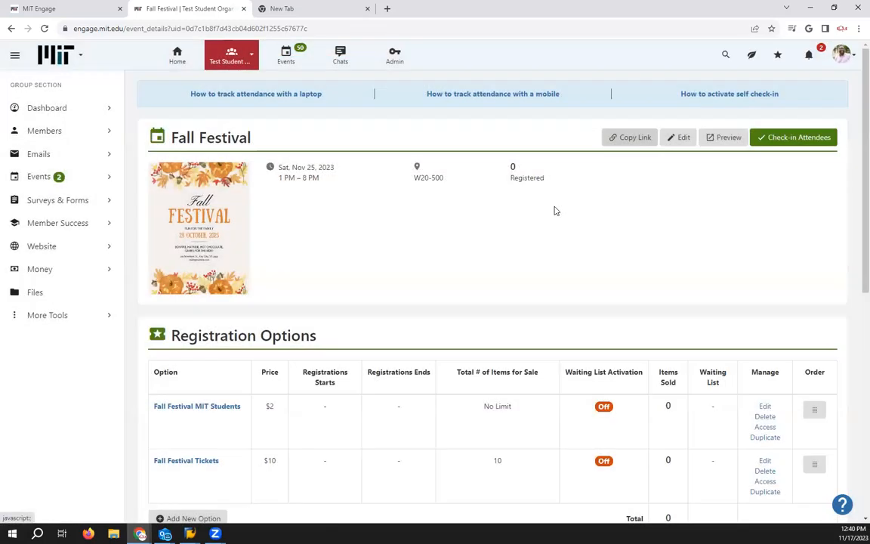
# Open the copied event link in the empty browser tab and view the event's registration section.
pyautogui.click(298, 8)
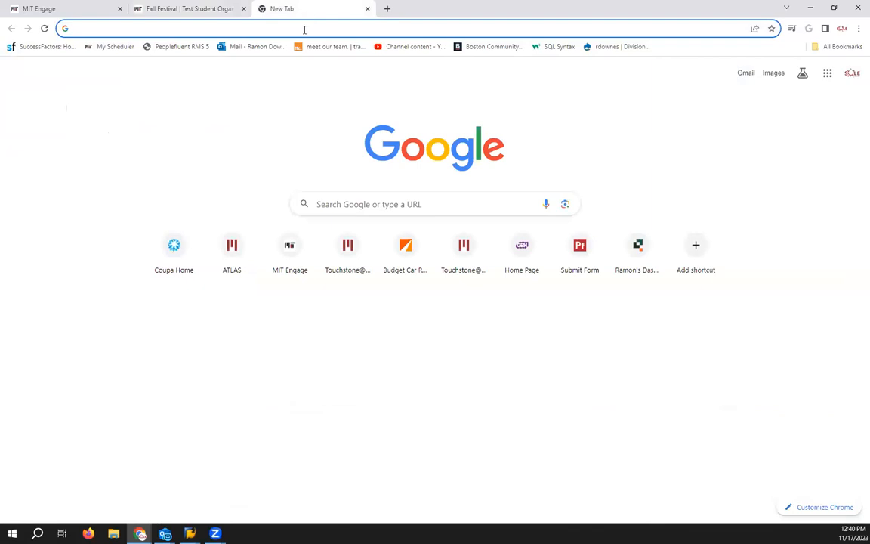
pyautogui.click(305, 29)
pyautogui.hotkey('ctrl', 'v')
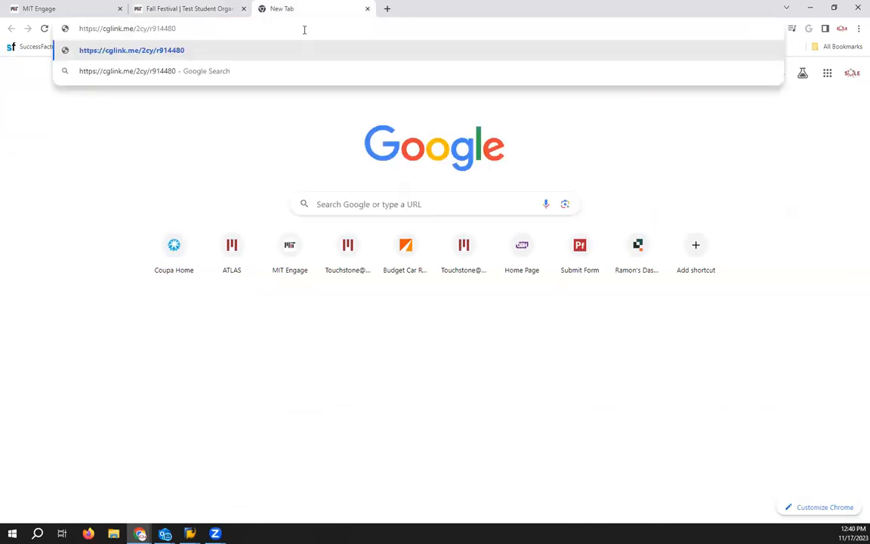
pyautogui.press('Return')
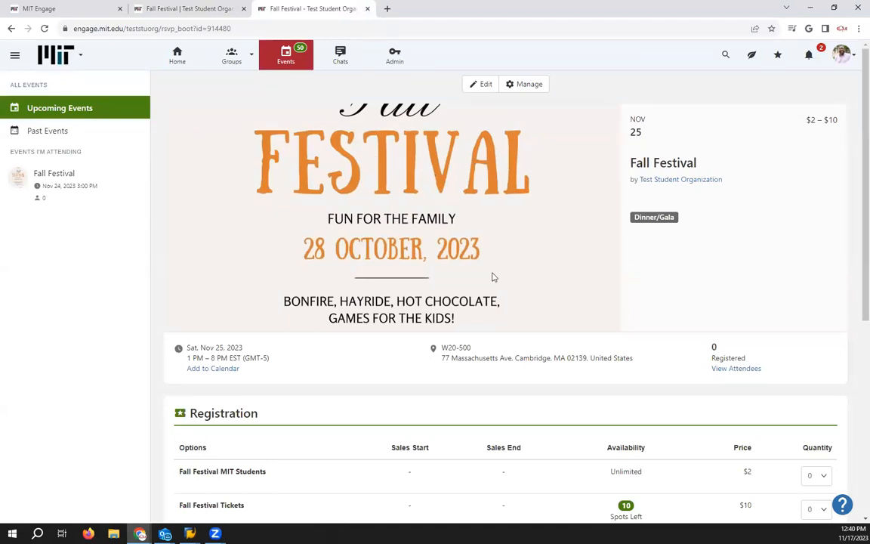
pyautogui.scroll(-1, 855, 93)
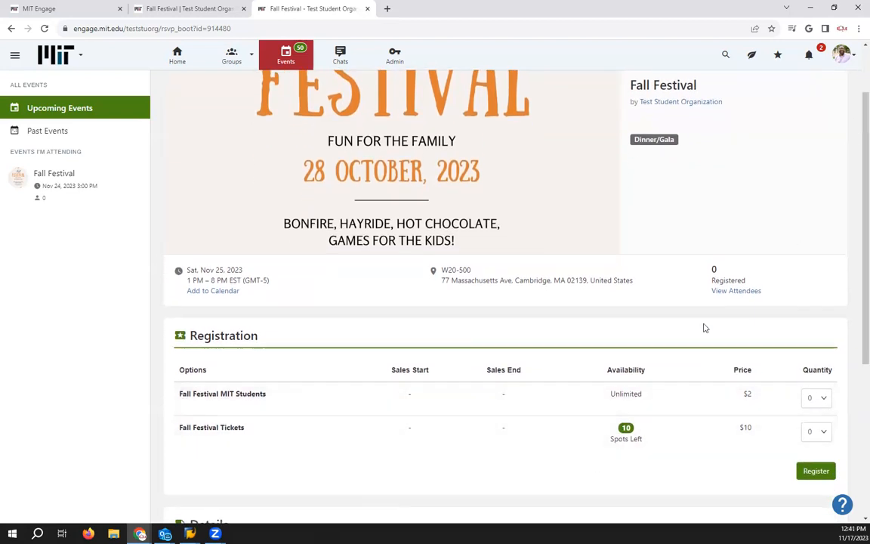
# Set the Fall Festival Tickets quantity to 1 and register for the event.
pyautogui.click(823, 433)
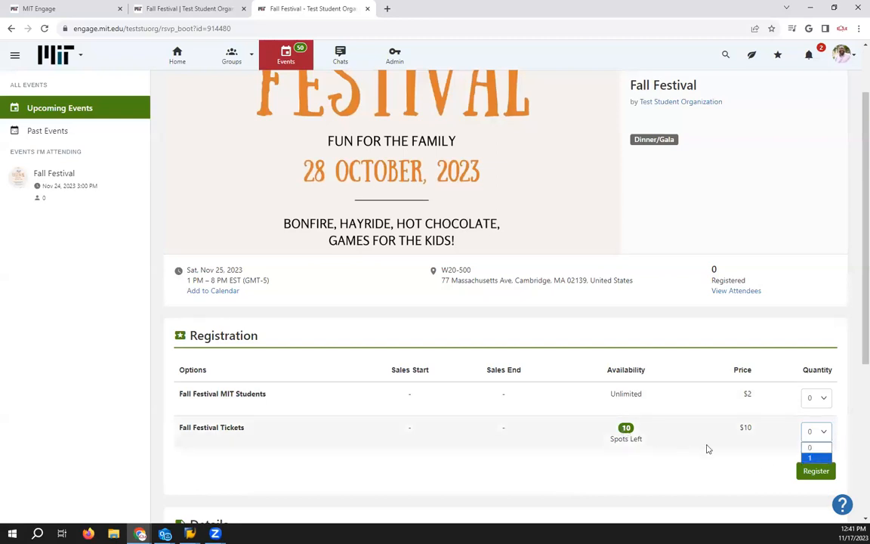
pyautogui.click(809, 460)
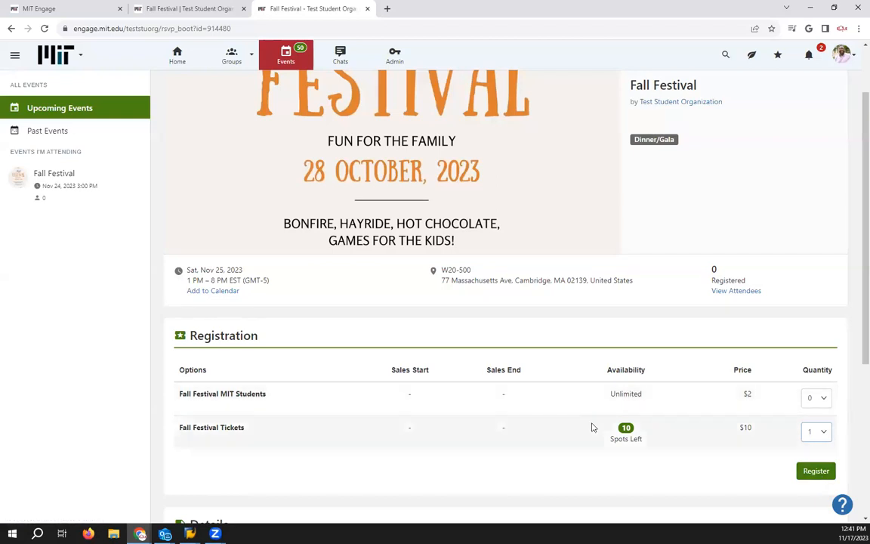
pyautogui.scroll(-3, 854, 236)
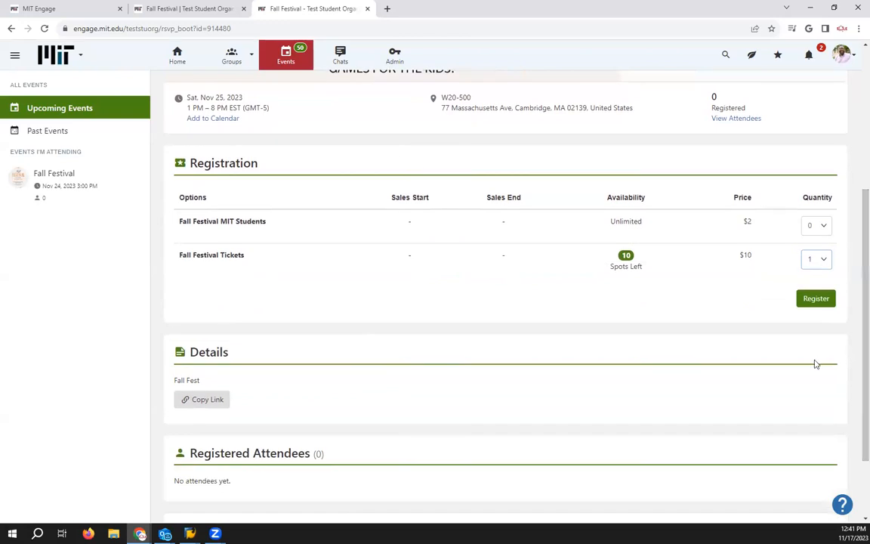
pyautogui.click(811, 300)
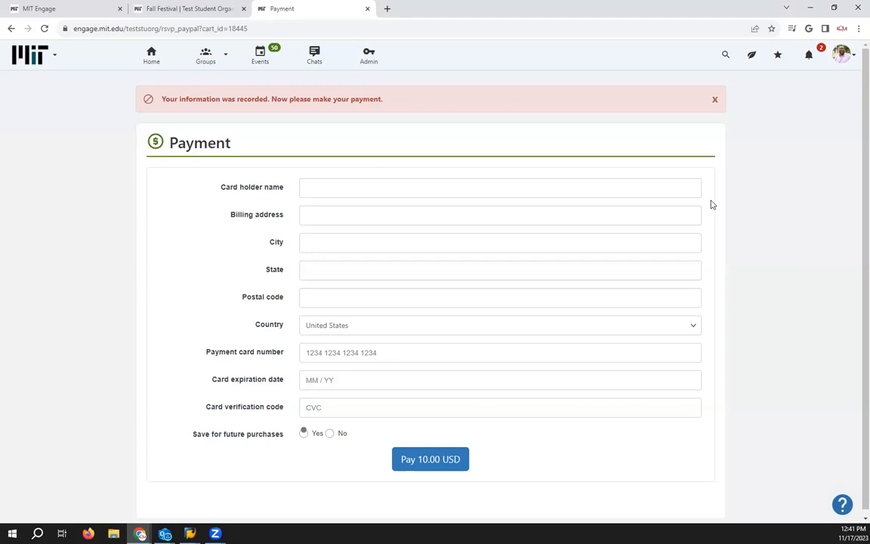
# Enter the card holder's name in the payment form and move on to the billing address.
pyautogui.click(578, 188)
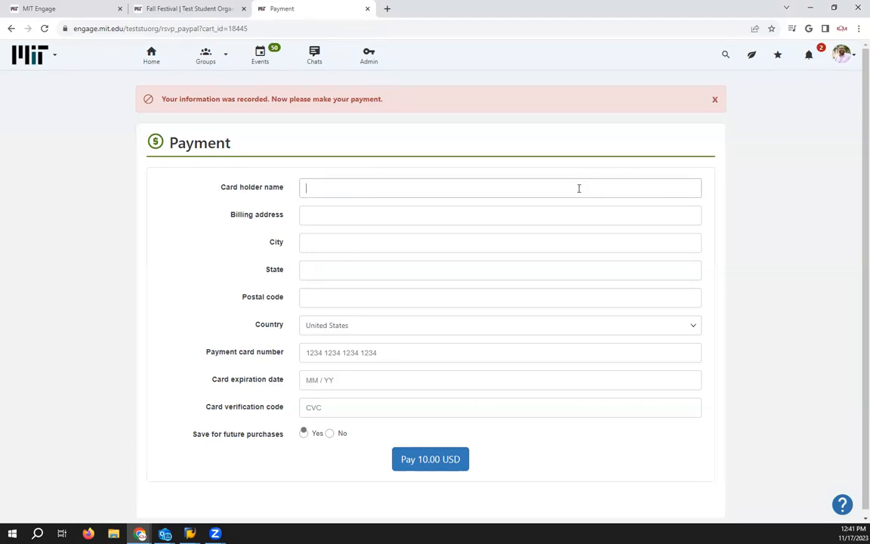
pyautogui.write('Ramon')
pyautogui.press('Tab')
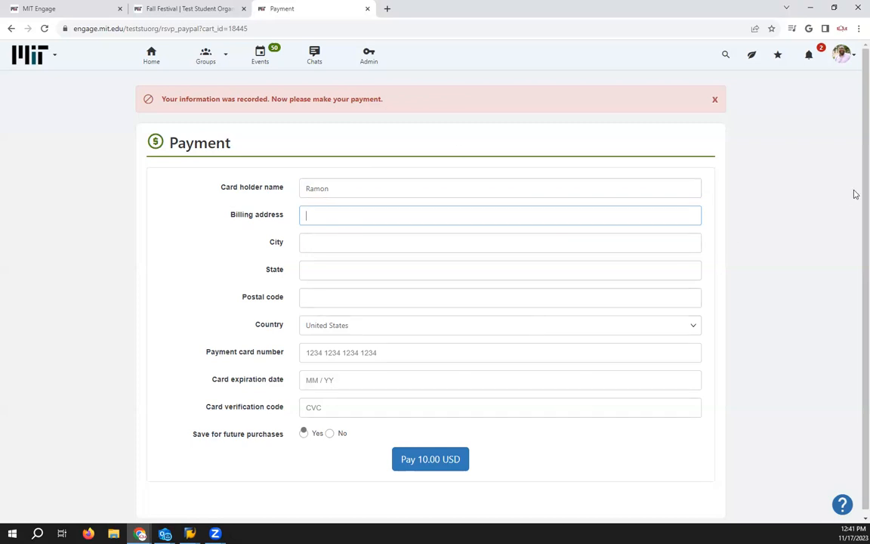
# Leave the payment form for the event management tab and open the Test Student Organization's list of upcoming events.
pyautogui.scroll(-1, 855, 194)
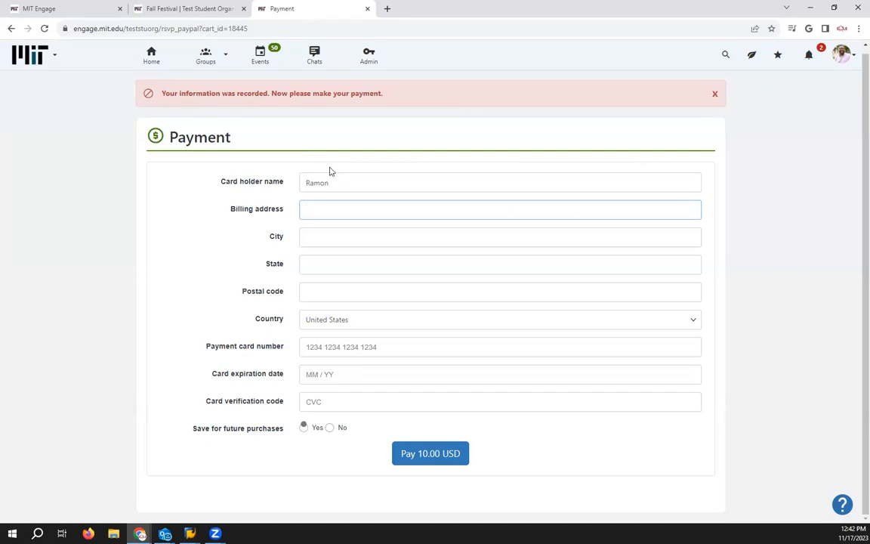
pyautogui.click(198, 9)
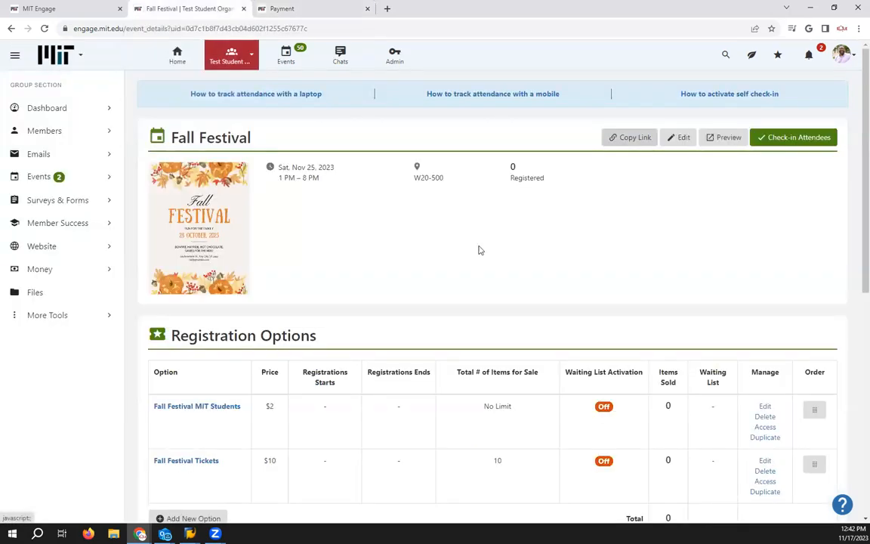
pyautogui.click(223, 55)
pyautogui.click(277, 138)
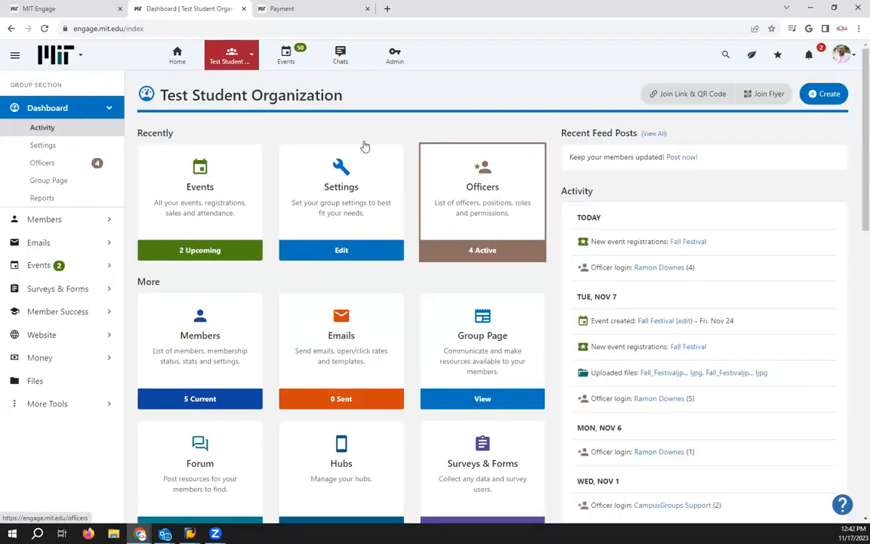
pyautogui.click(183, 185)
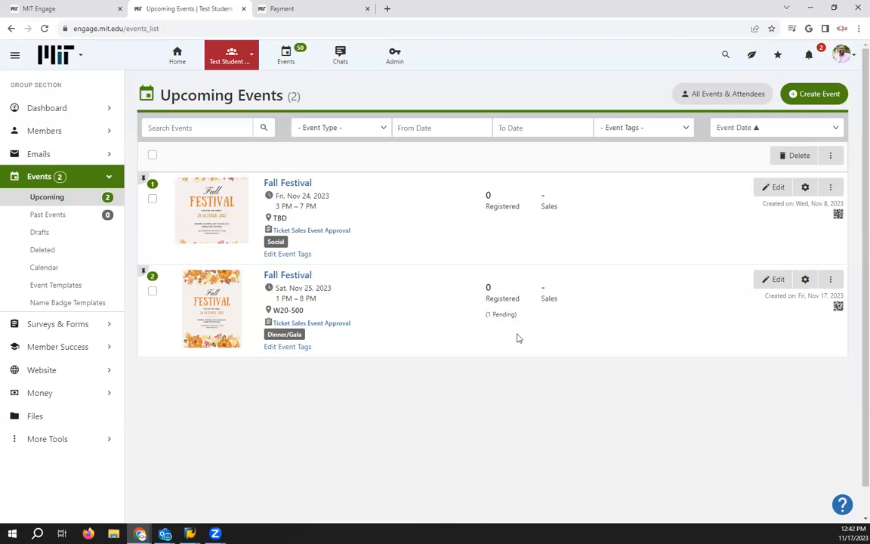
# Open the Fall Festival event dated November 25, 2023 and check the items sold under its registration options.
pyautogui.moveTo(488, 316)
pyautogui.click(284, 275)
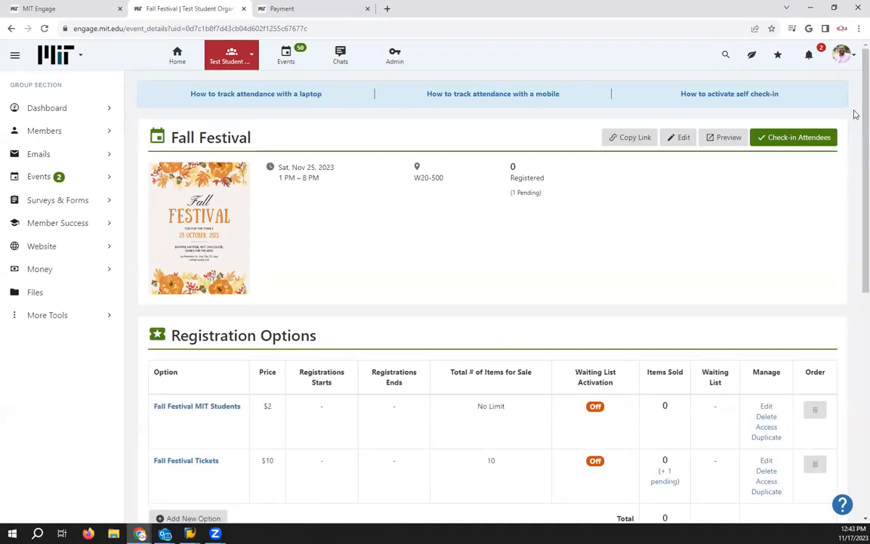
pyautogui.scroll(-2, 855, 180)
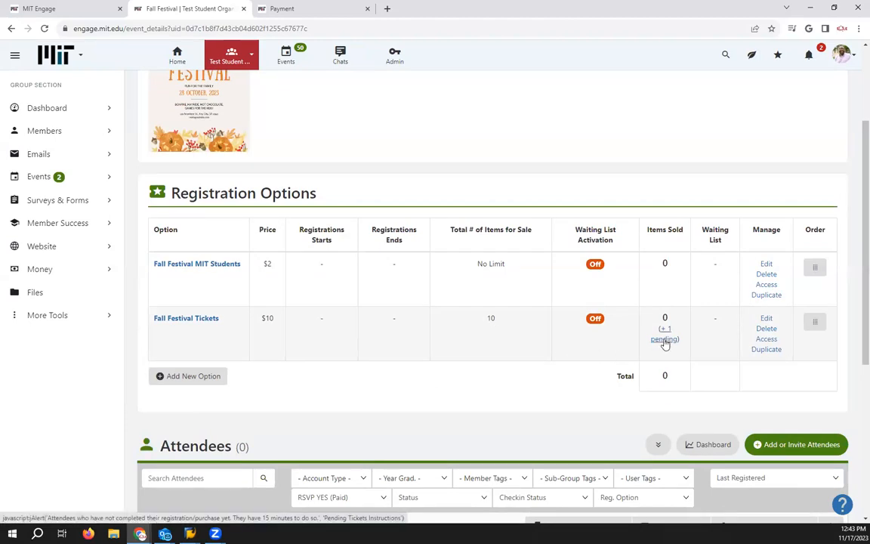
# Examine the event's attendees section with its RSVP status filter choices, and review the registration options and event summary.
pyautogui.moveTo(855, 190); pyautogui.dragTo(855, 321)
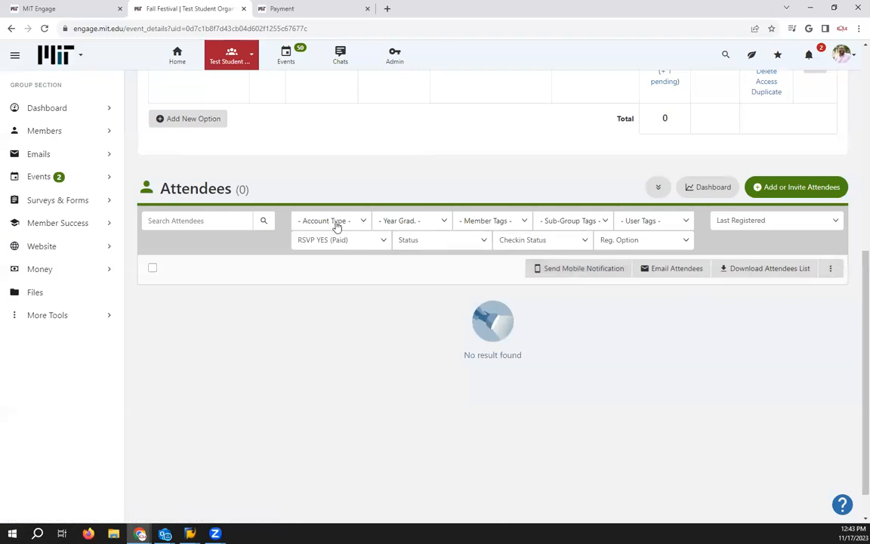
pyautogui.click(378, 244)
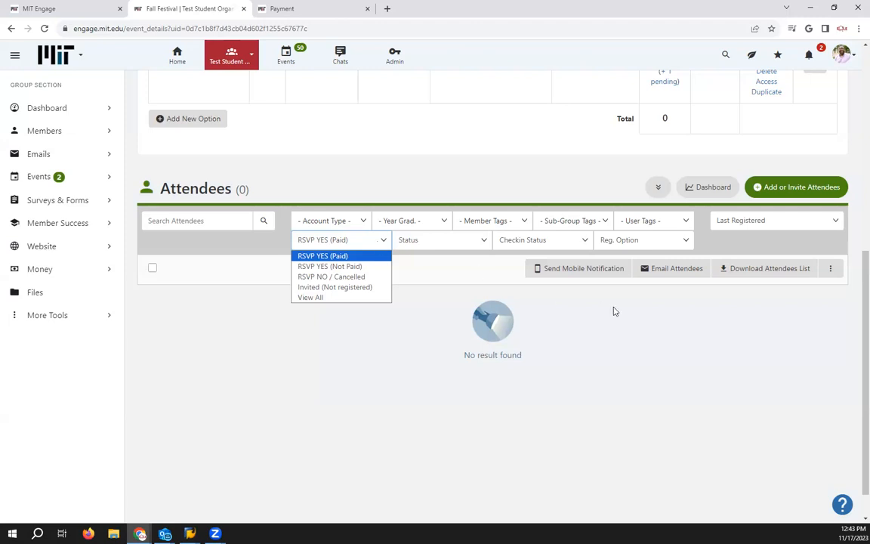
pyautogui.moveTo(855, 370); pyautogui.dragTo(854, 144)
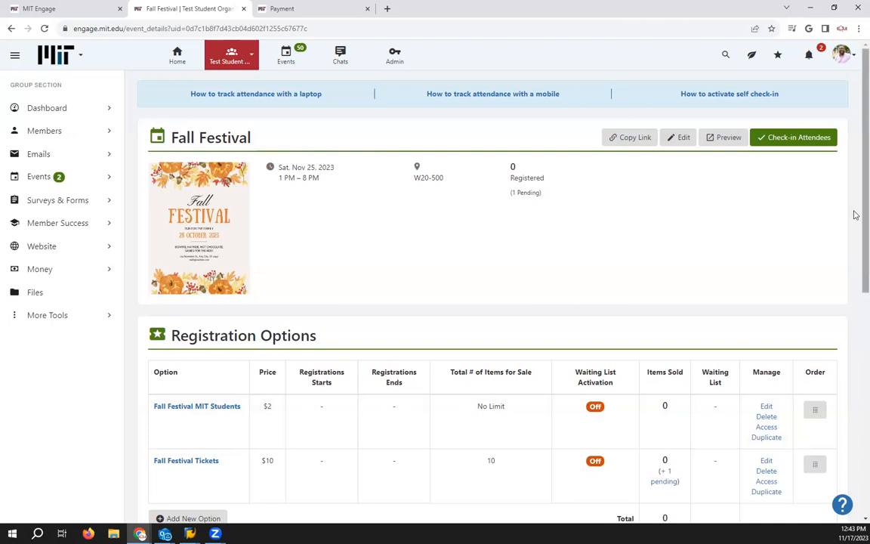
pyautogui.moveTo(854, 214); pyautogui.dragTo(853, 272)
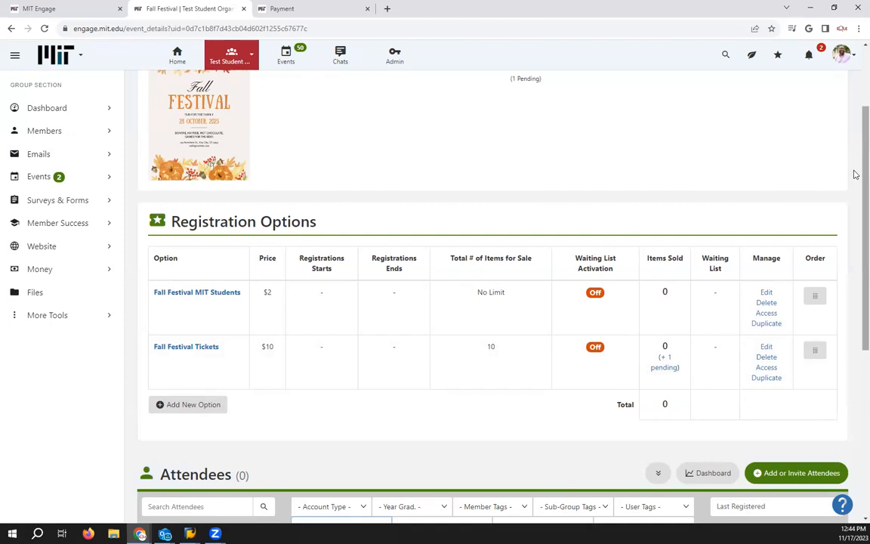
pyautogui.moveTo(855, 174); pyautogui.dragTo(857, 212)
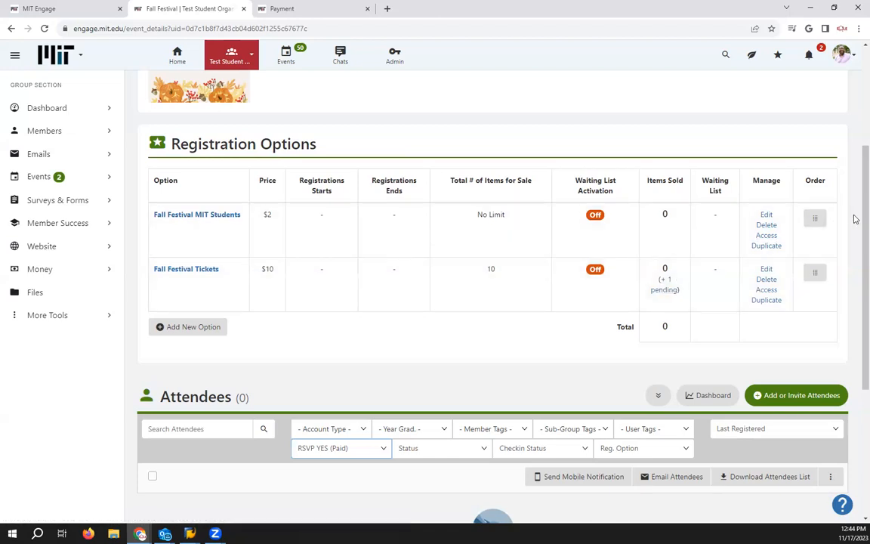
pyautogui.scroll(-2, 855, 293)
pyautogui.scroll(4, 856, 292)
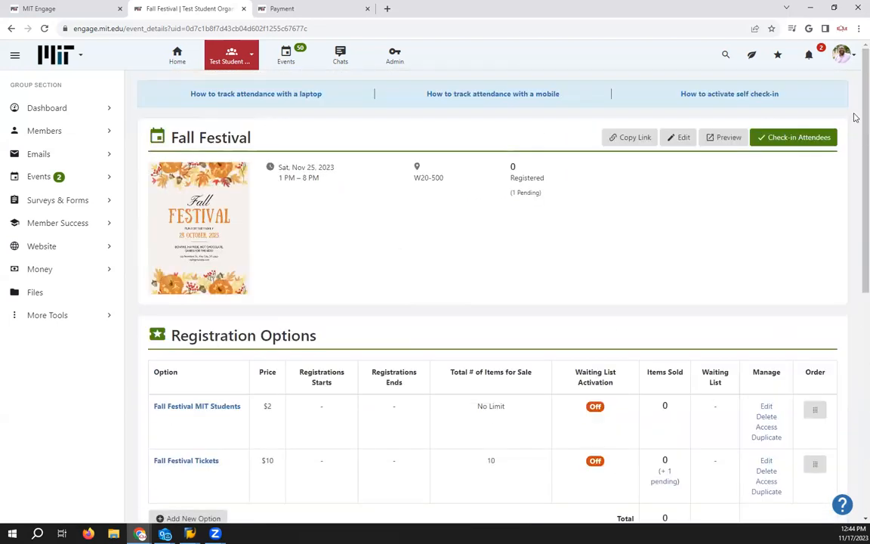
# Open the event photo editor, close it without changes, and return to the MIT Engage home page.
pyautogui.click(211, 198)
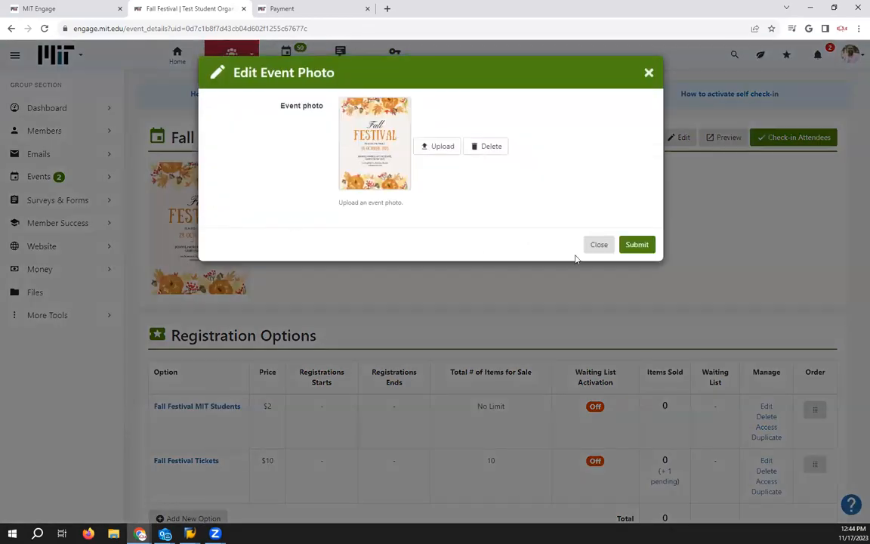
pyautogui.click(598, 244)
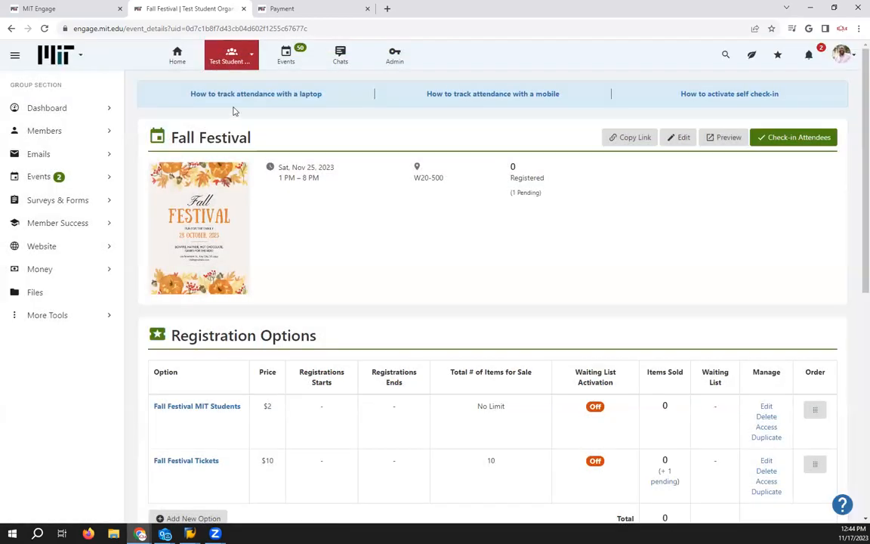
pyautogui.click(178, 54)
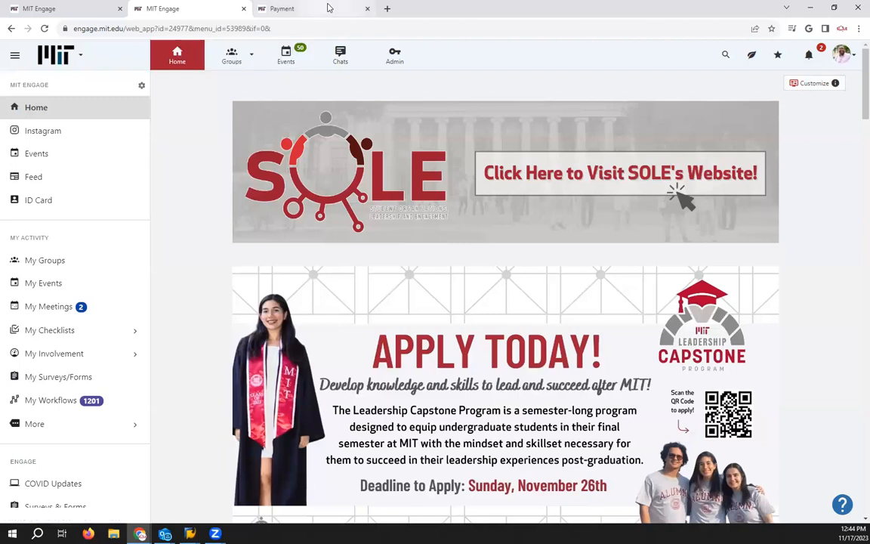
pyautogui.moveTo(328, 7)
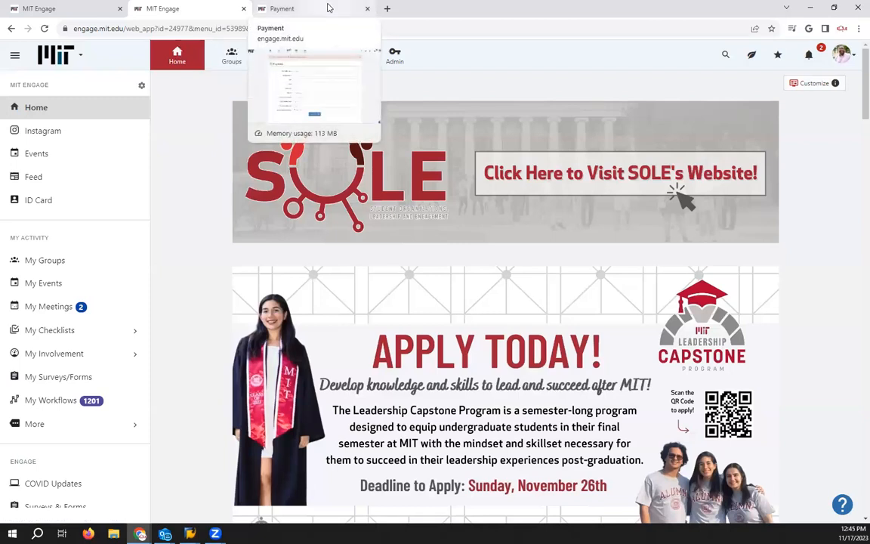